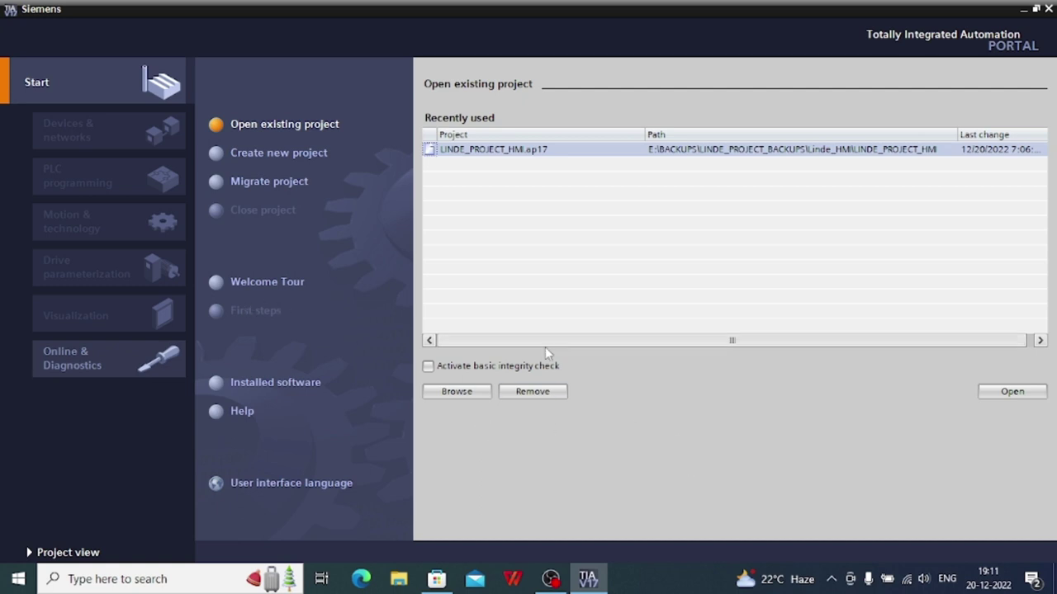
# Step: Start a new project from the Portal Start page and enter HMI_POP_UP_SCREEN as its name
pyautogui.click(320, 155)
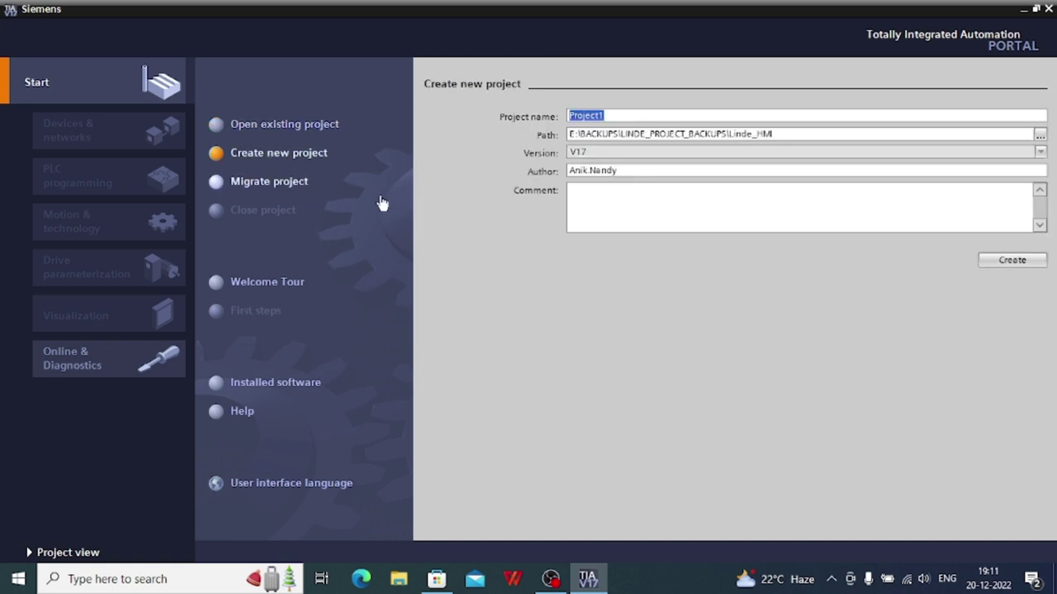
pyautogui.write('HMI_POP_UP_SCREEN')
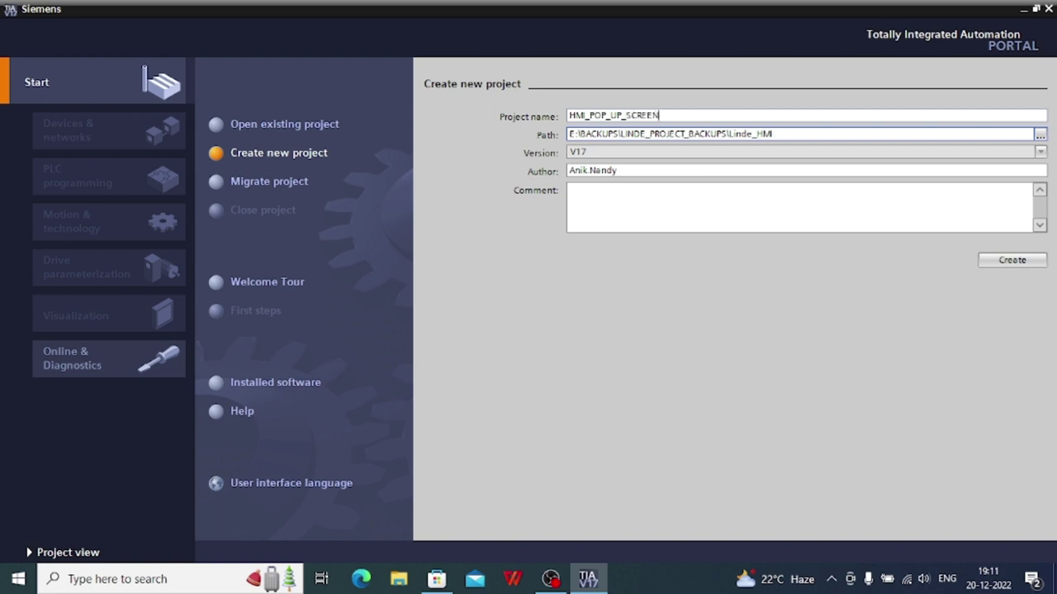
# Step: Minimize TIA Portal and create a folder named 'New folder' on Local Disk (E:)
pyautogui.click(1023, 8)
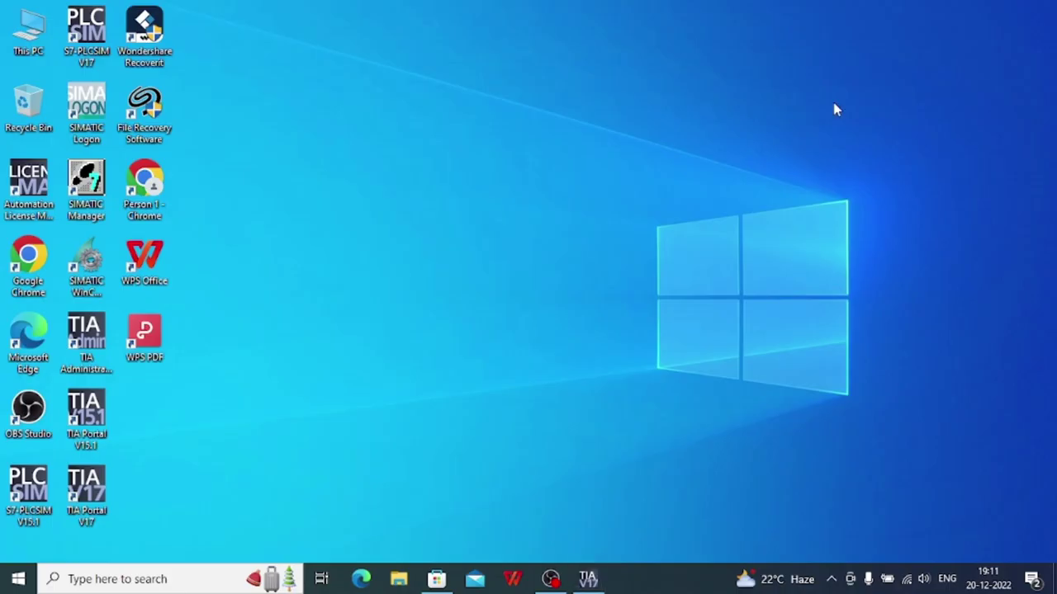
pyautogui.doubleClick(22, 47)
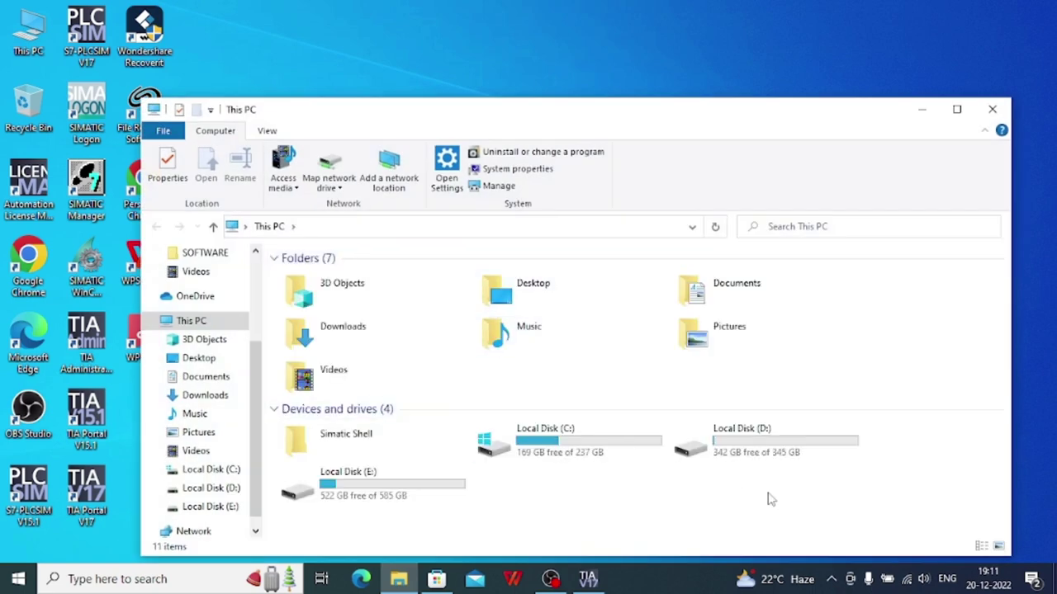
pyautogui.doubleClick(419, 492)
pyautogui.rightClick(345, 393)
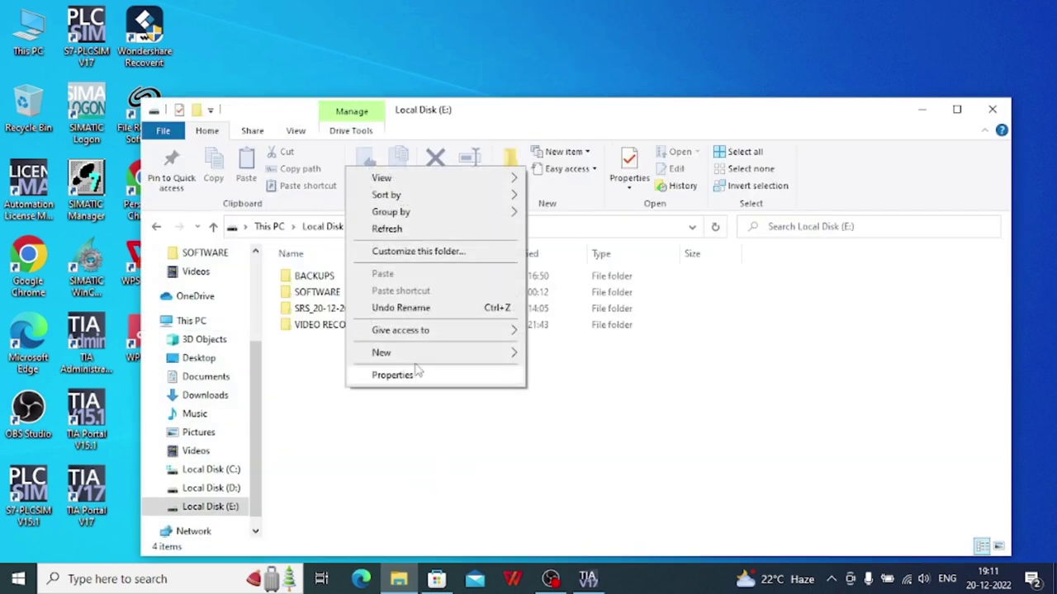
pyautogui.moveTo(414, 360)
pyautogui.click(592, 353)
pyautogui.click(292, 391)
pyautogui.click(349, 343)
# Step: Set the project path to E:\New folder and switch to Project view
pyautogui.click(587, 582)
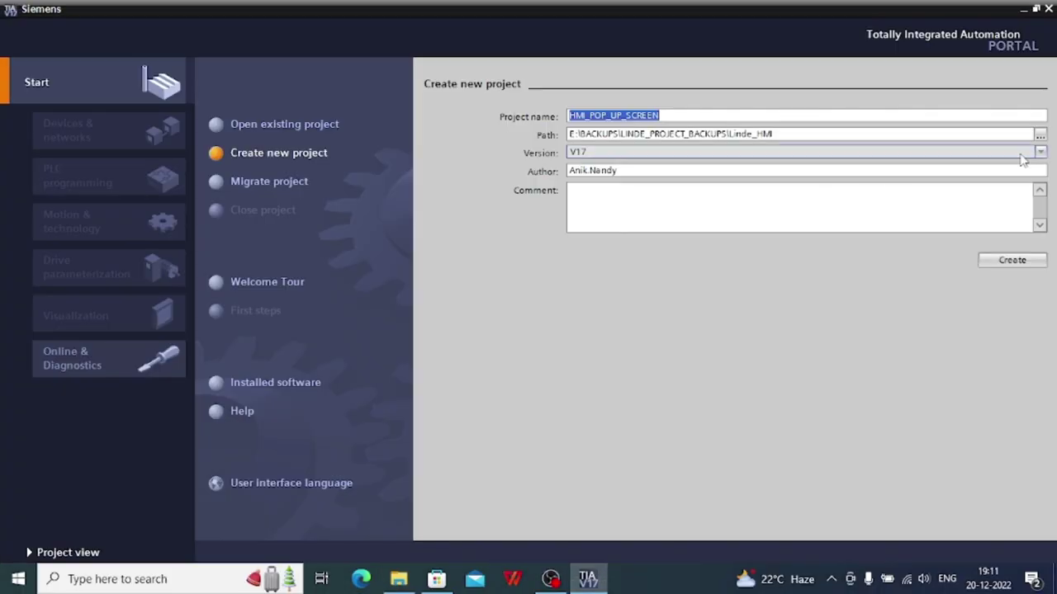
pyautogui.click(1039, 134)
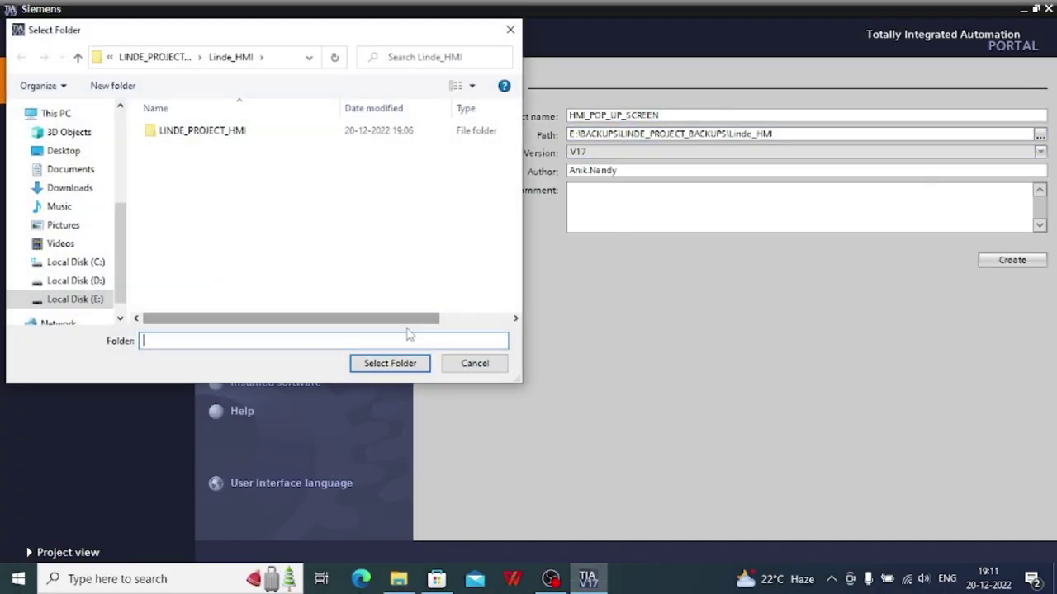
pyautogui.click(74, 299)
pyautogui.click(202, 148)
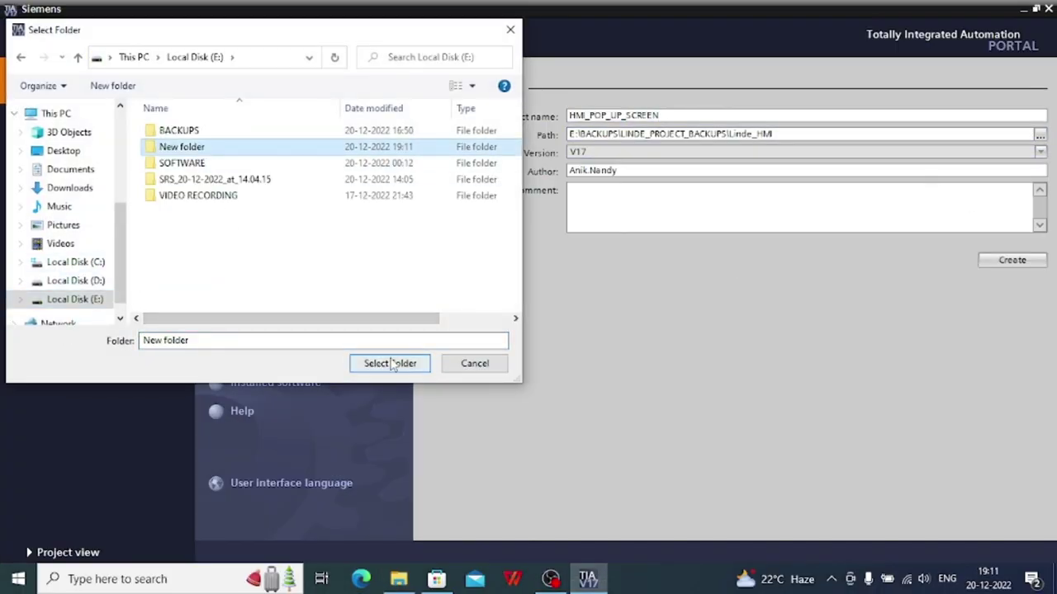
pyautogui.click(381, 362)
pyautogui.click(75, 553)
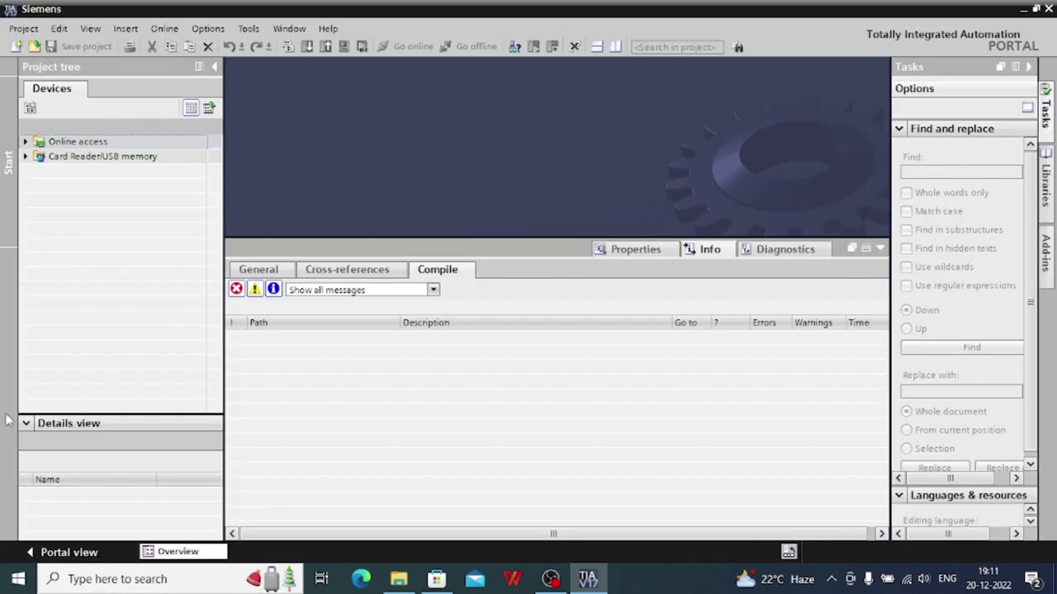
# Step: Create the project POP_UP_SCREEN via Project > New, stored in E:\New folder
pyautogui.click(25, 29)
pyautogui.click(33, 44)
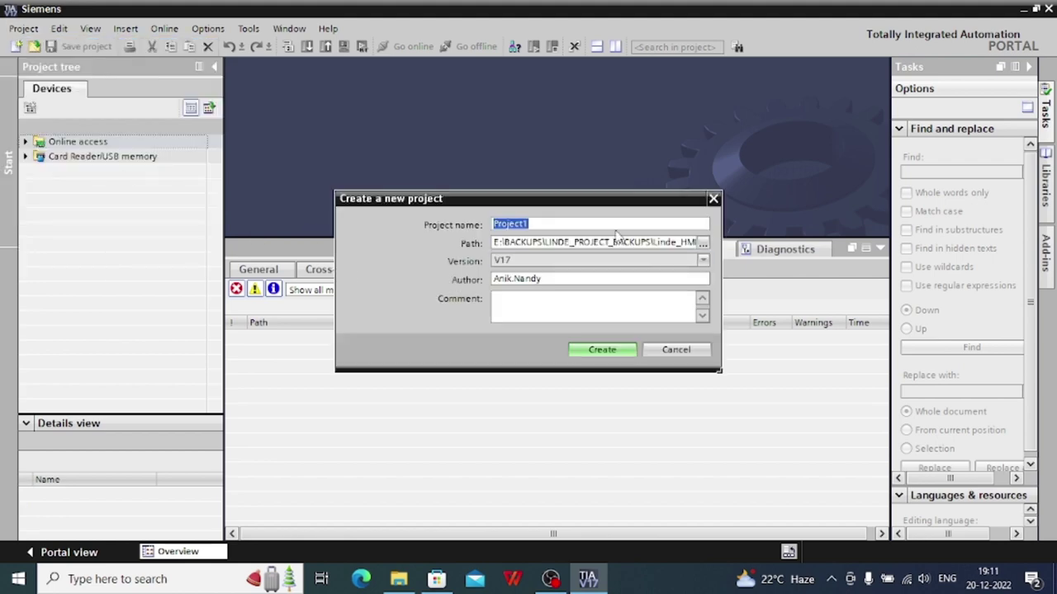
pyautogui.write('POP_UP_SCREEN')
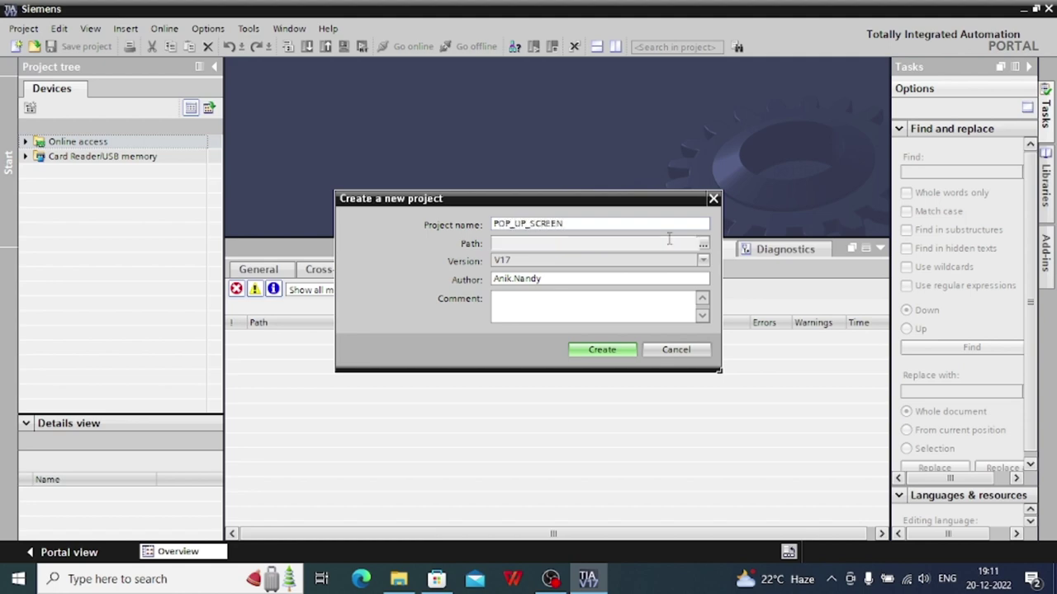
pyautogui.click(703, 242)
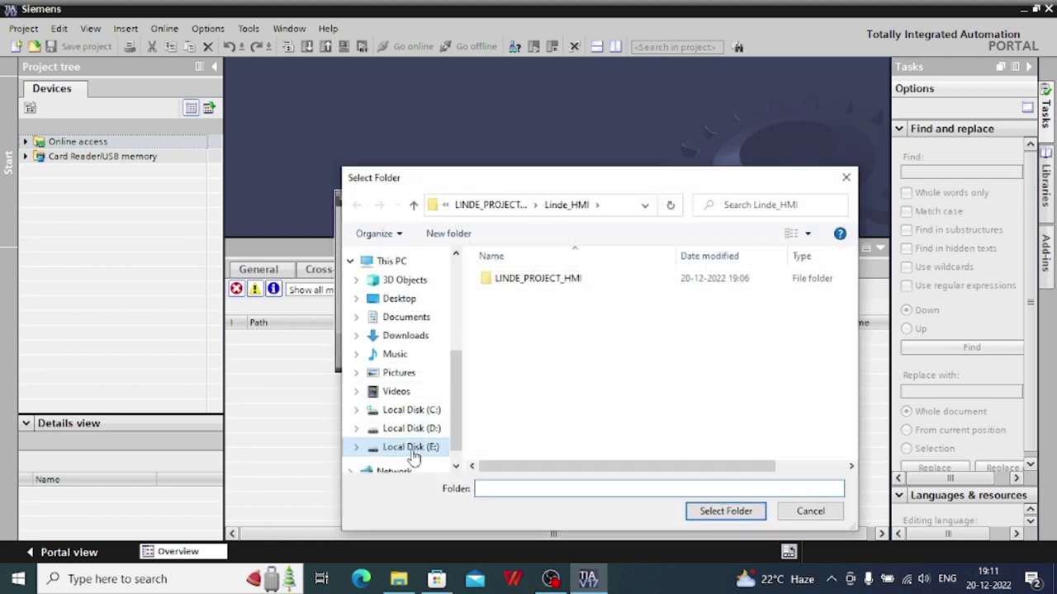
pyautogui.click(411, 447)
pyautogui.click(517, 295)
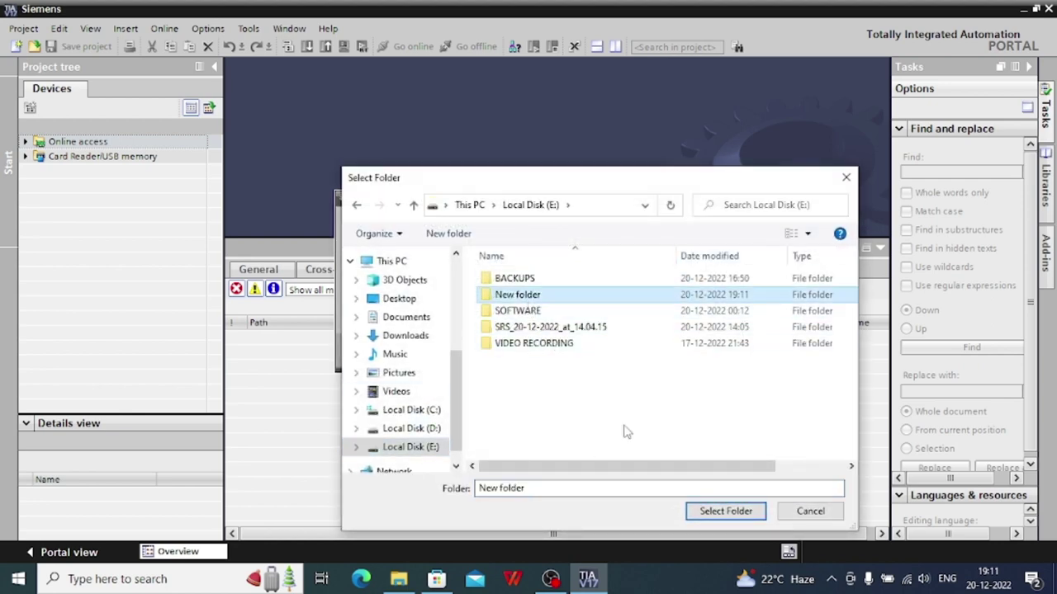
pyautogui.click(726, 511)
pyautogui.click(602, 350)
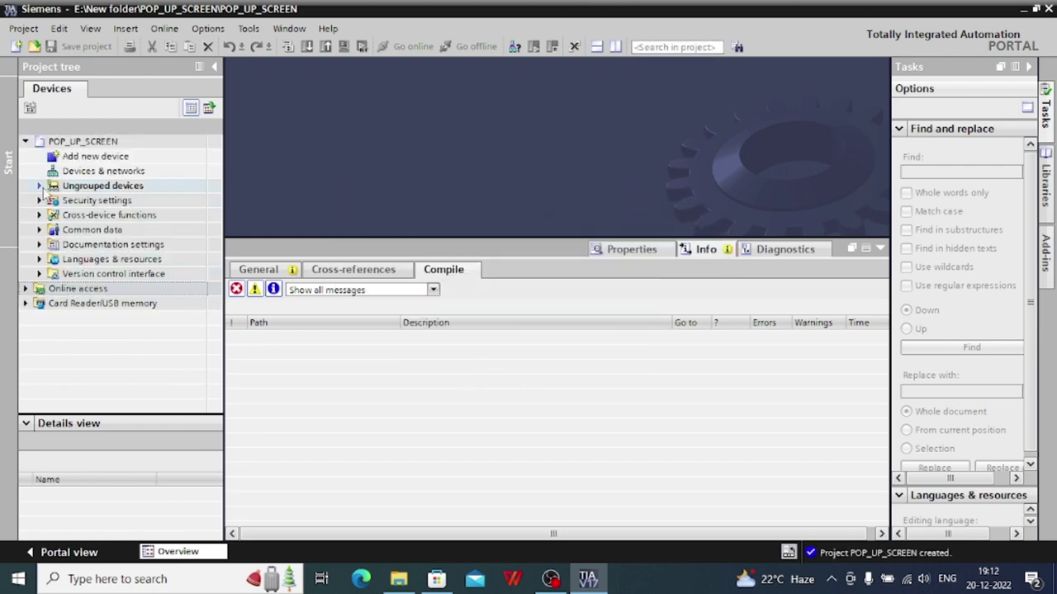
# Step: Add a TP1200 Comfort panel from HMI > SIMATIC Comfort Panel > 12" Display
pyautogui.doubleClick(82, 157)
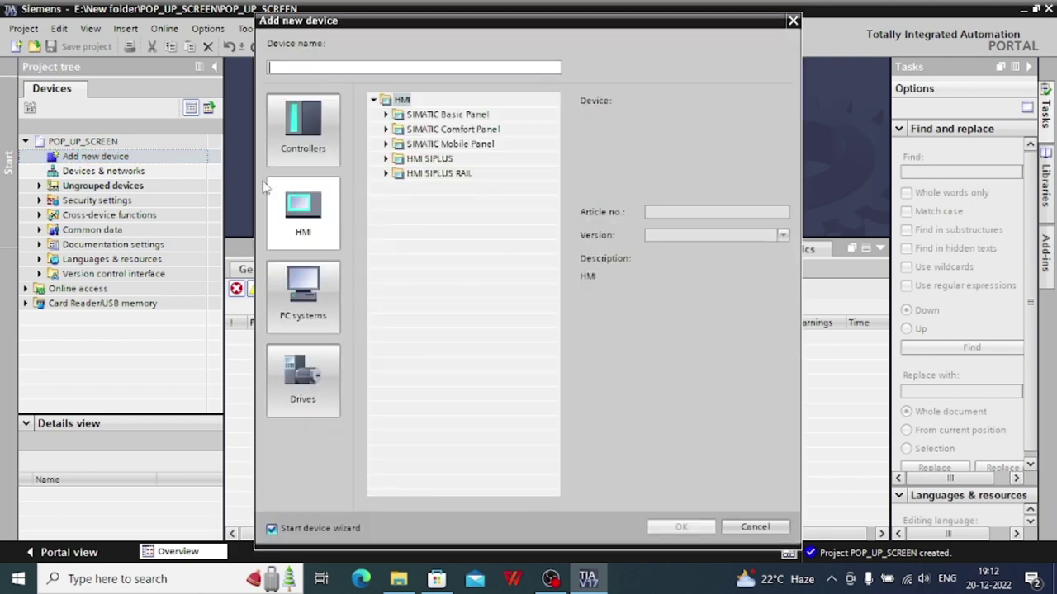
pyautogui.click(295, 227)
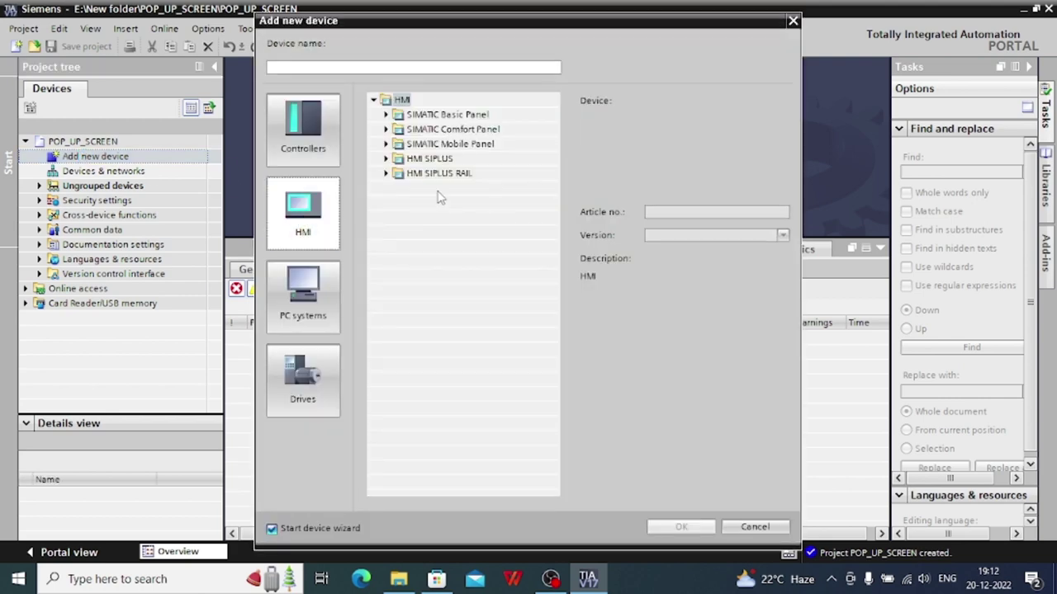
pyautogui.click(397, 131)
pyautogui.click(385, 130)
pyautogui.click(398, 144)
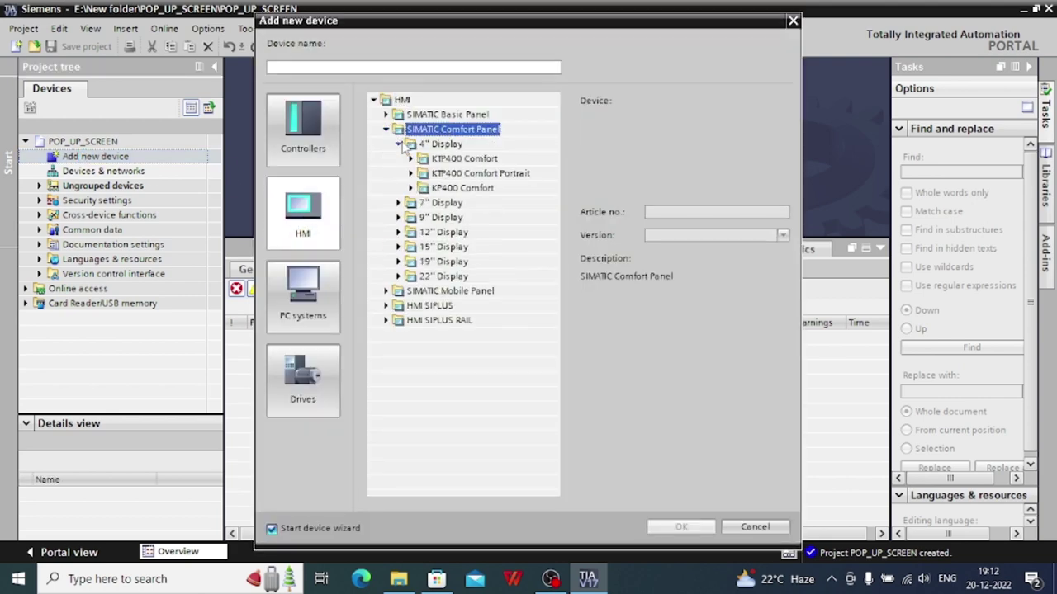
pyautogui.click(398, 233)
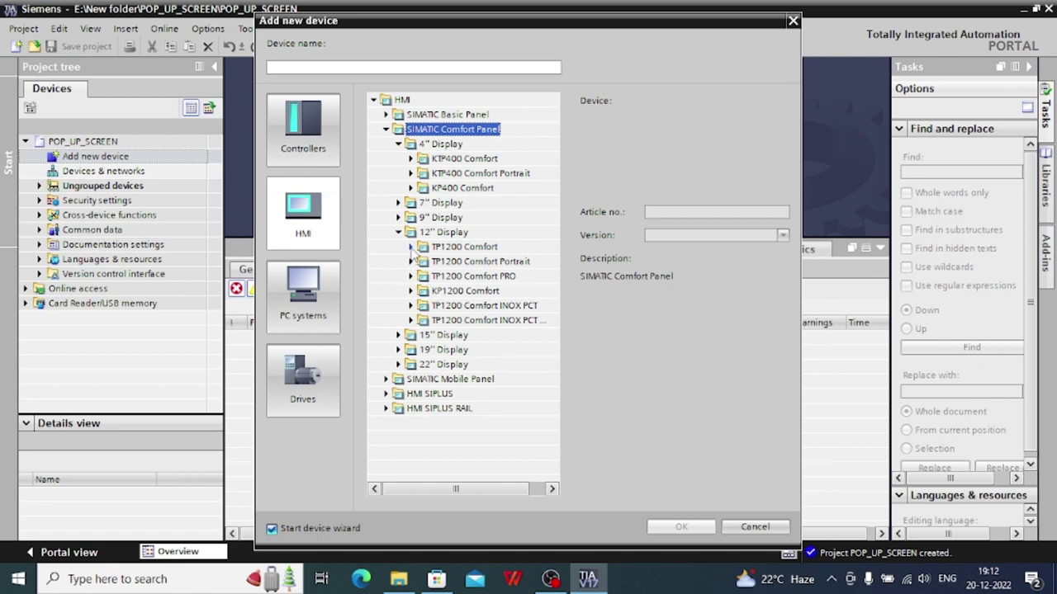
pyautogui.click(411, 247)
pyautogui.click(483, 262)
pyautogui.click(681, 527)
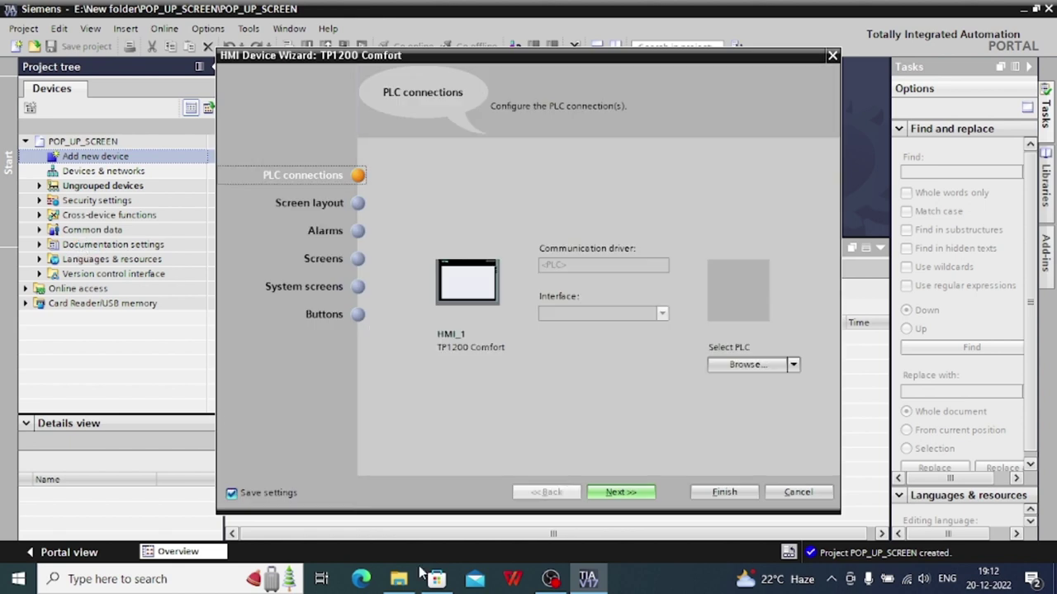
# Step: Accept the default HMI device wizard settings through to the buttons page and finish
pyautogui.click(621, 491)
pyautogui.click(621, 492)
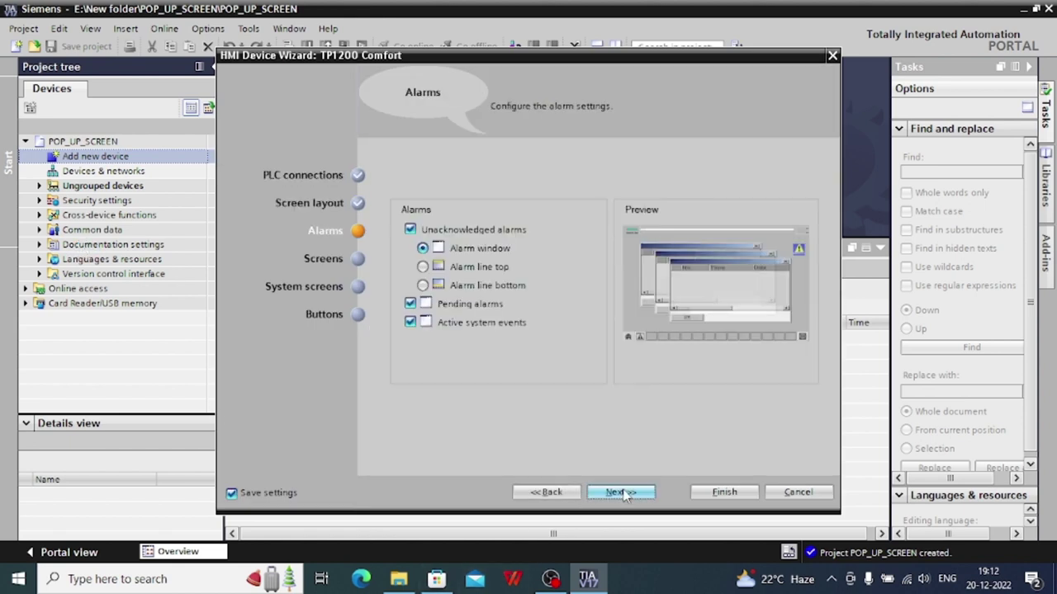
pyautogui.click(621, 492)
pyautogui.click(621, 492)
pyautogui.click(621, 492)
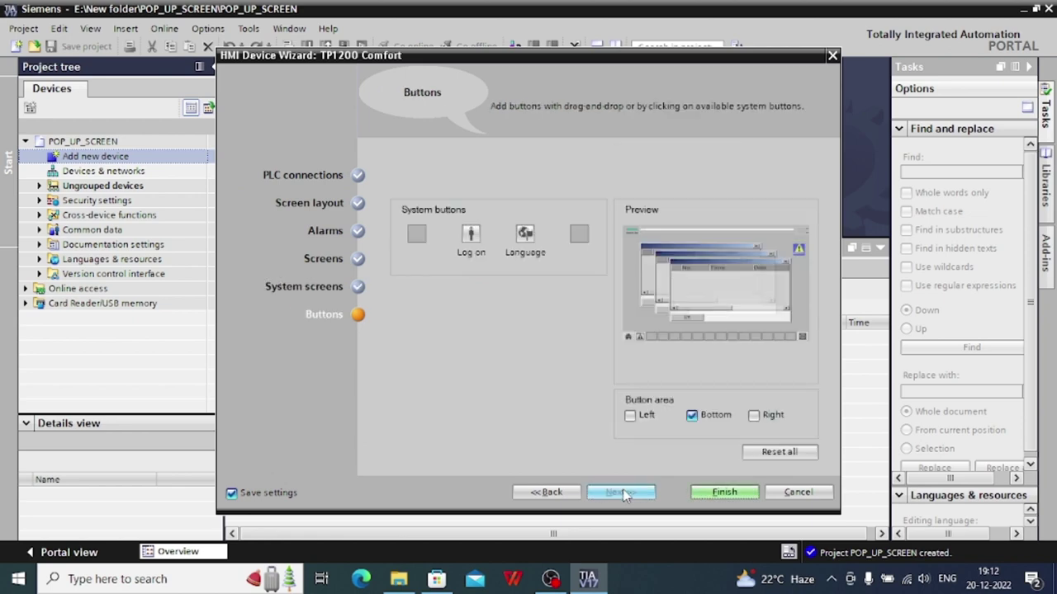
pyautogui.click(726, 494)
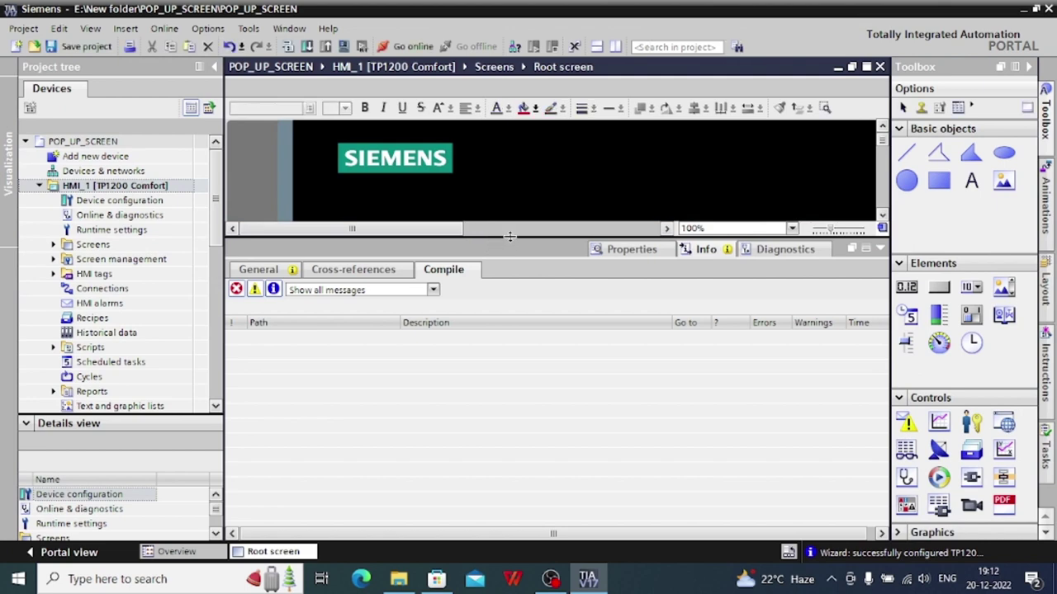
# Step: Place a Graphic view pump symbol near the upper left of the Root screen
pyautogui.moveTo(513, 238); pyautogui.dragTo(482, 439)
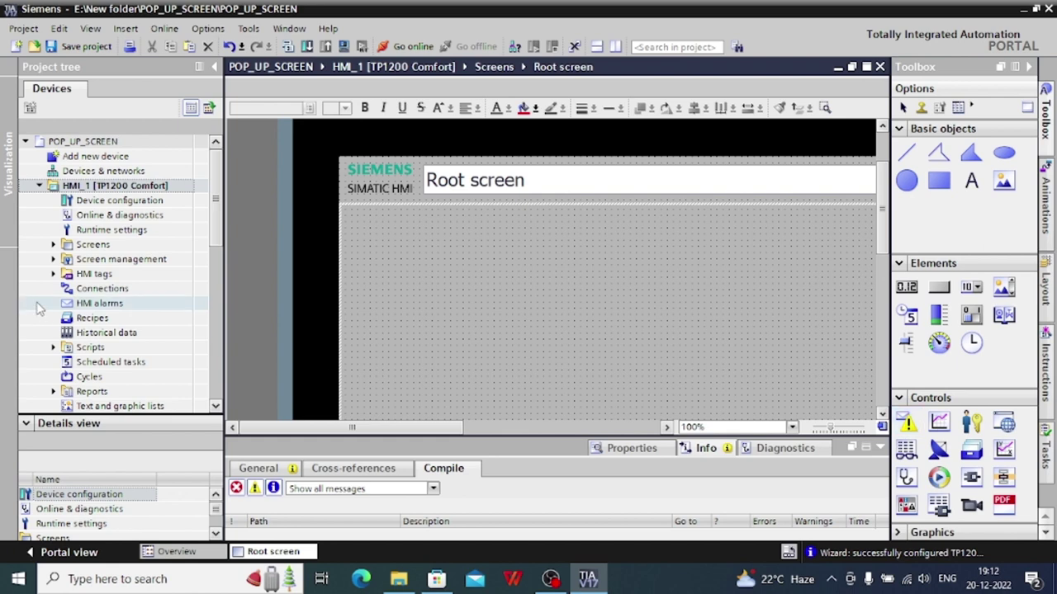
pyautogui.click(1004, 315)
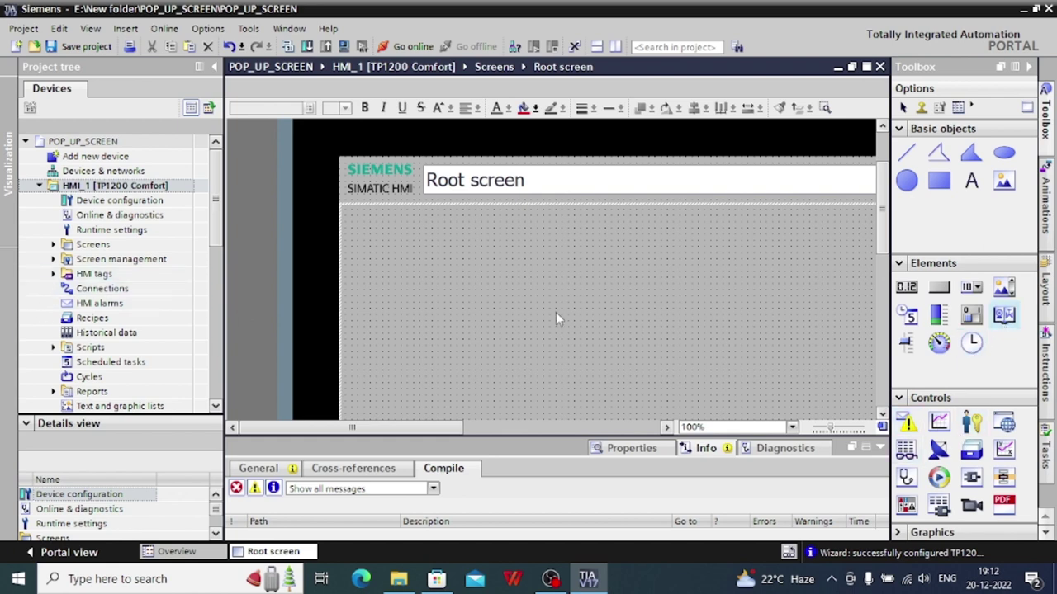
pyautogui.click(469, 291)
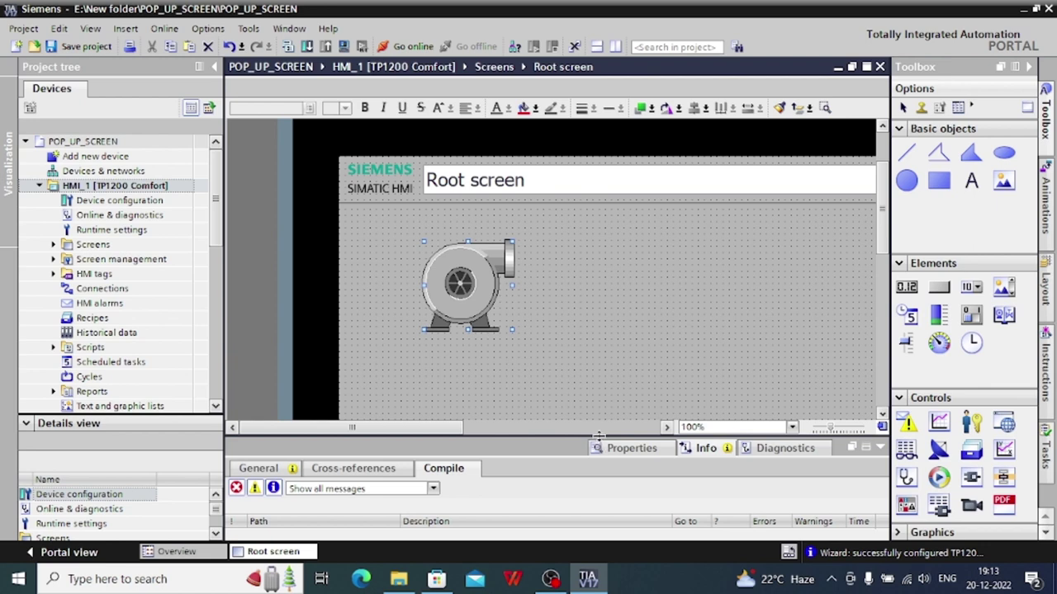
pyautogui.moveTo(597, 436); pyautogui.dragTo(602, 310)
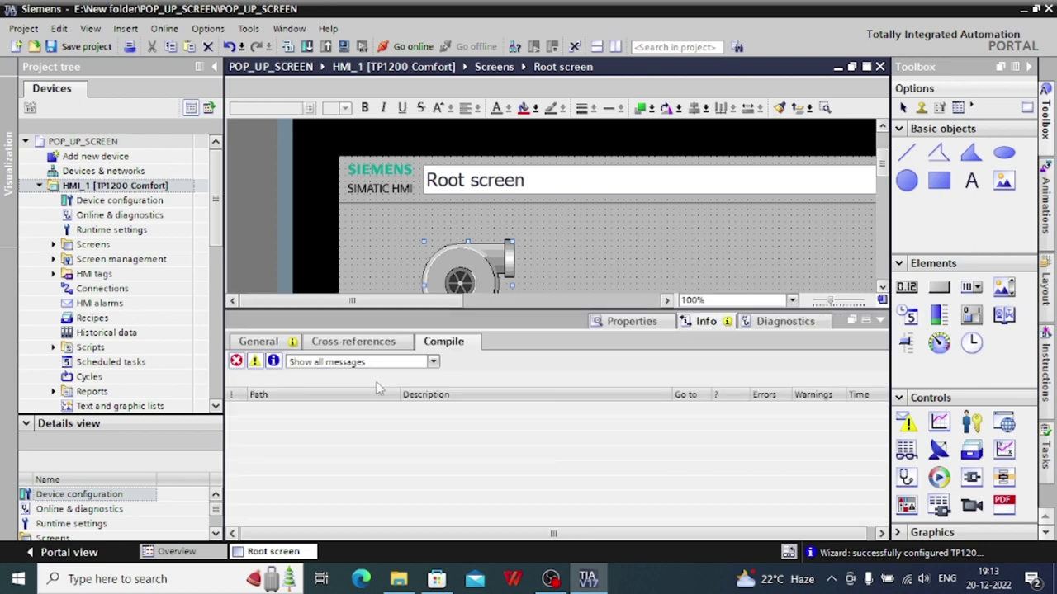
# Step: Swap the pump graphic for a motor symbol from the Motors category in its properties
pyautogui.rightClick(469, 278)
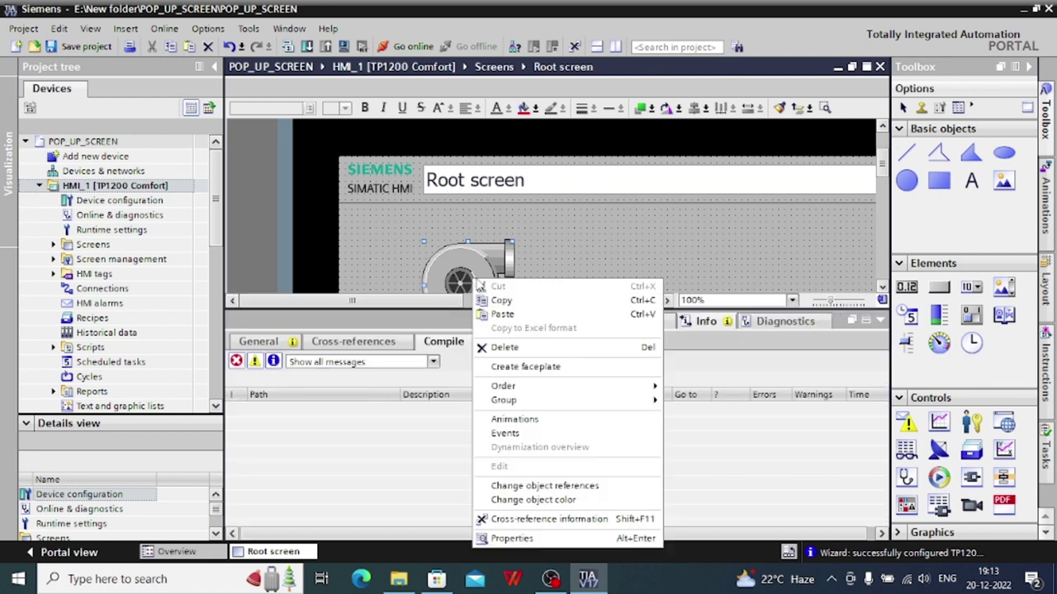
pyautogui.click(528, 540)
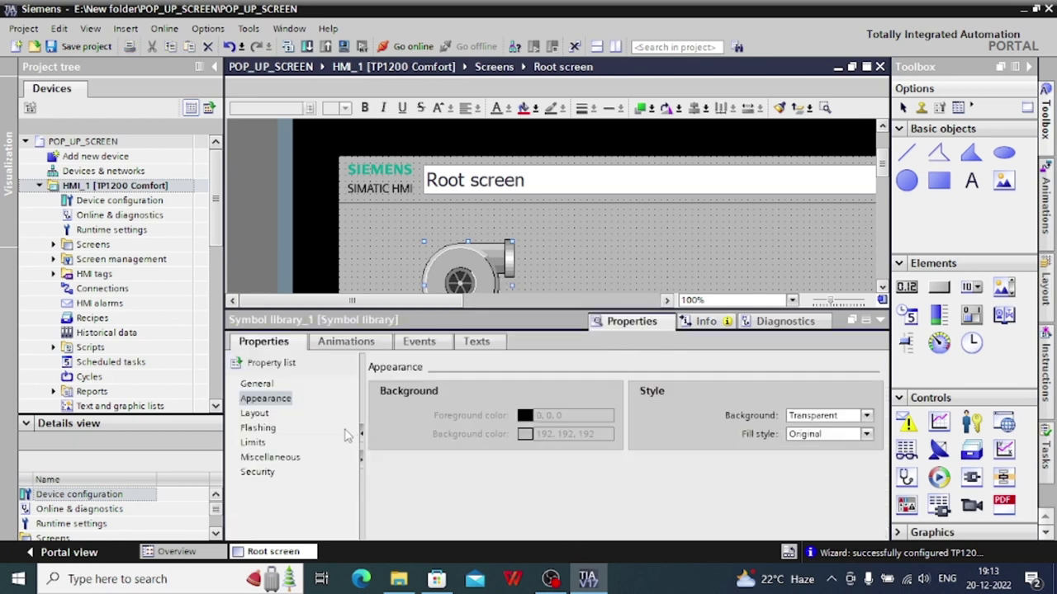
pyautogui.click(269, 384)
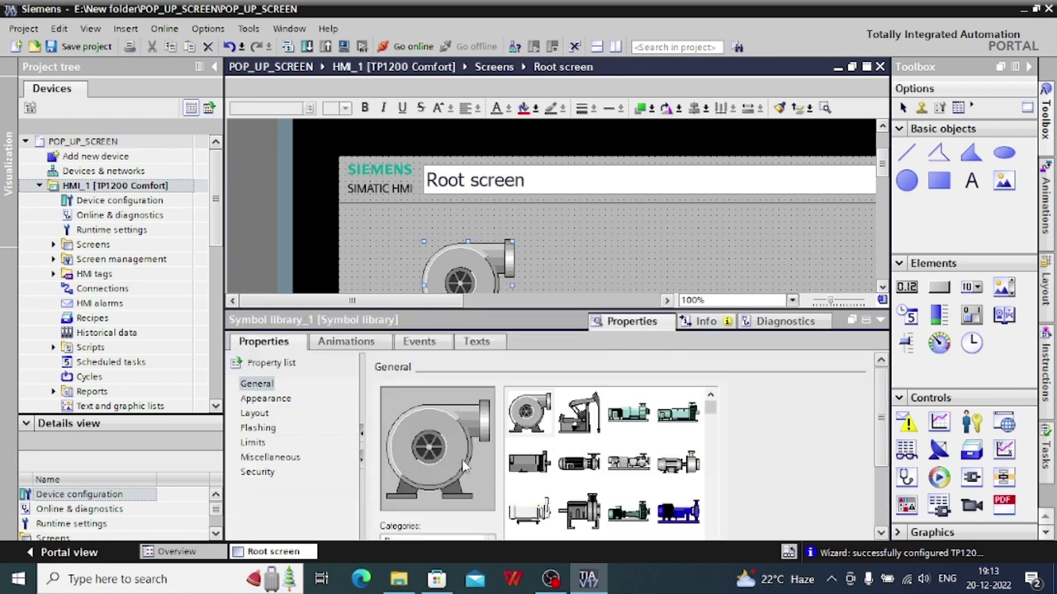
pyautogui.moveTo(641, 309); pyautogui.dragTo(641, 237)
pyautogui.click(404, 512)
pyautogui.scroll(-3, 404, 516)
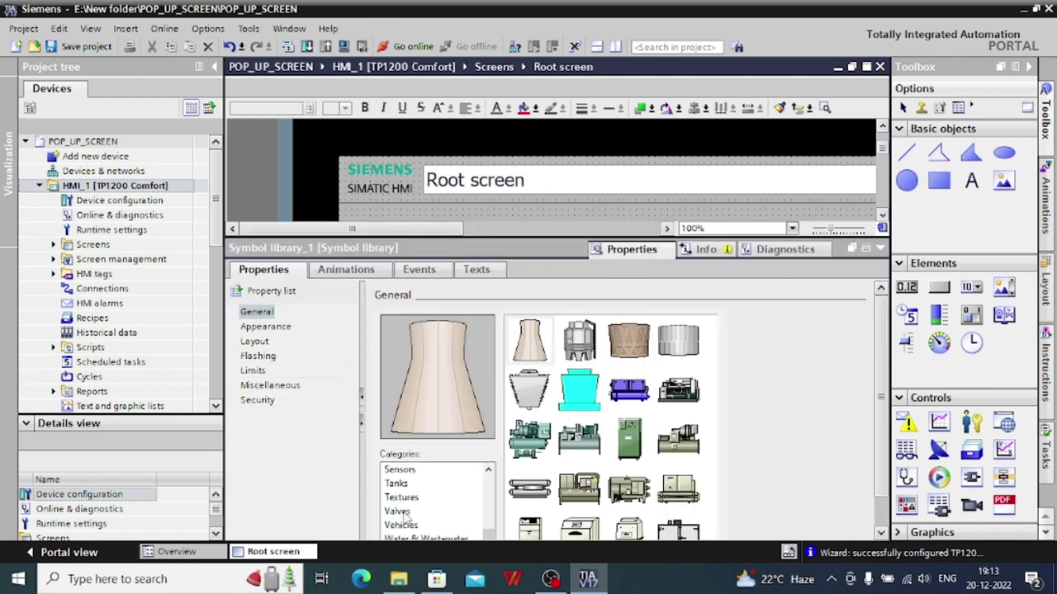
pyautogui.scroll(-1, 407, 516)
pyautogui.scroll(5, 407, 519)
pyautogui.scroll(1, 405, 519)
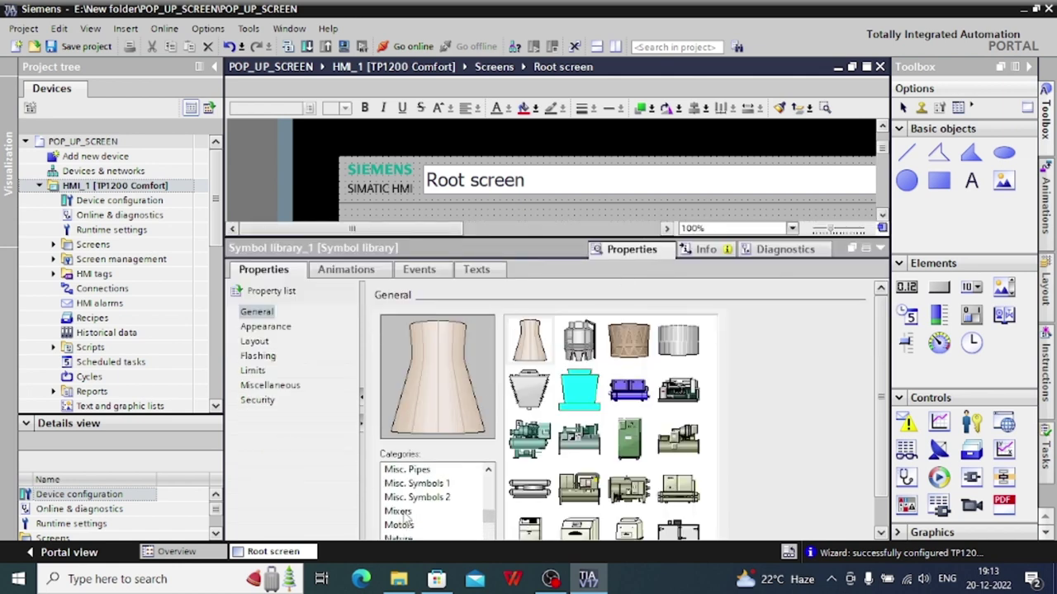
pyautogui.click(409, 526)
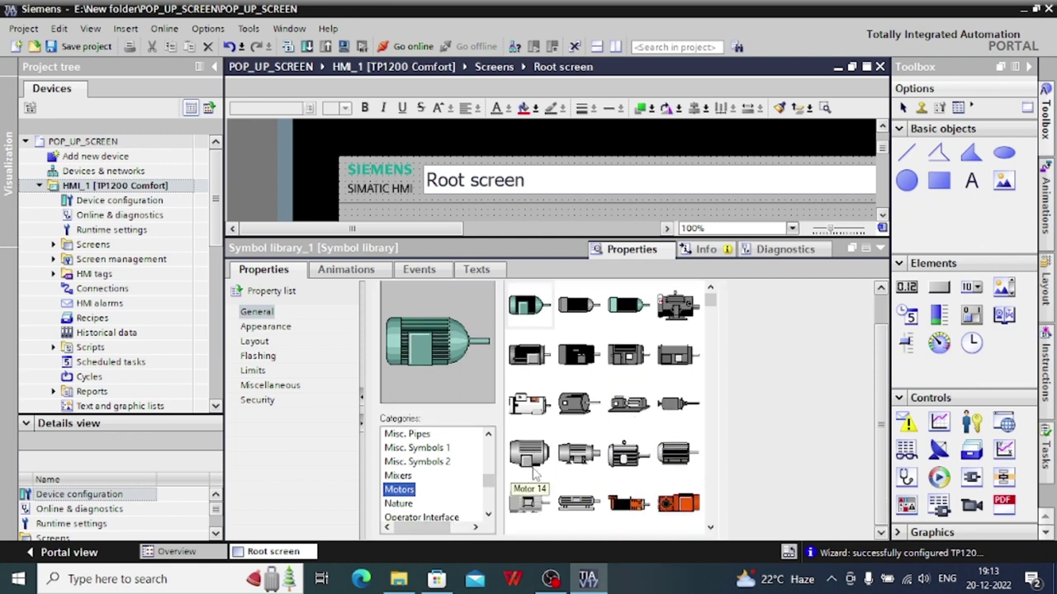
pyautogui.click(551, 218)
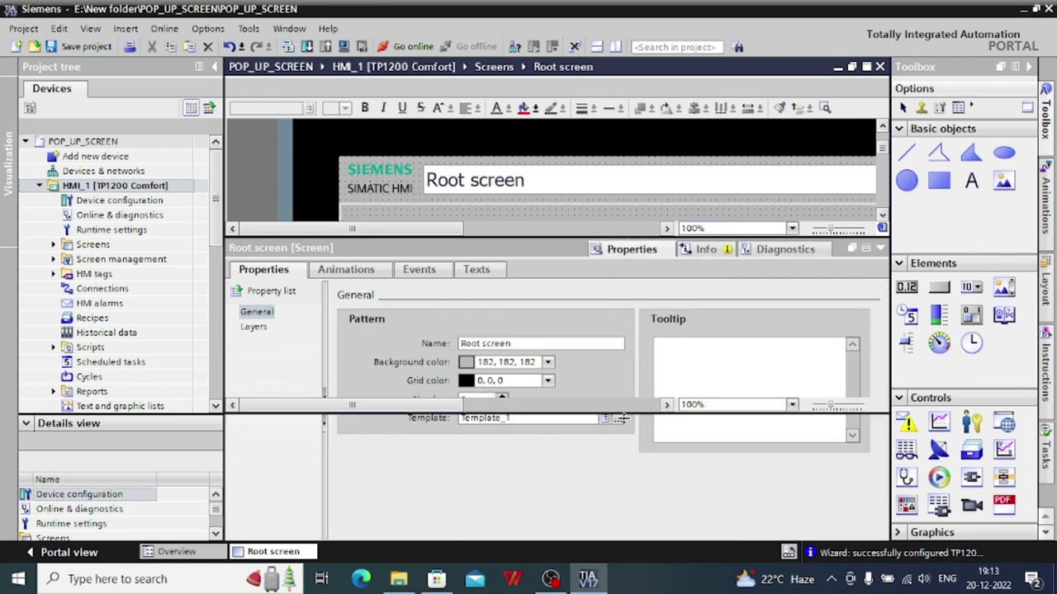
# Step: Expand HMI_1's Screen management node in the project tree to reveal Pop-up screens
pyautogui.click(103, 333)
pyautogui.scroll(-4, 103, 333)
pyautogui.scroll(2, 94, 297)
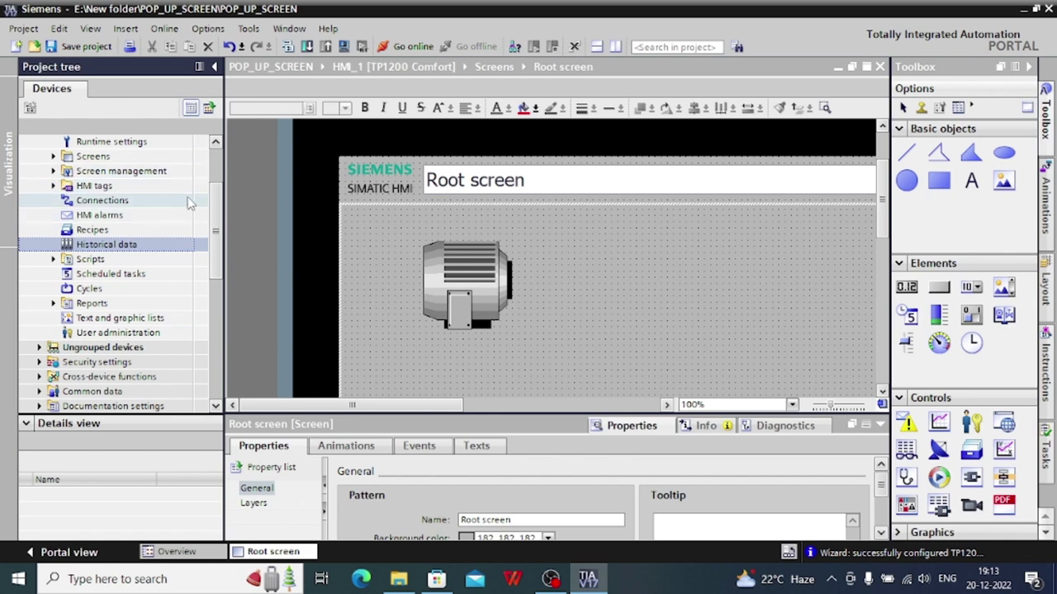
pyautogui.scroll(2, 165, 258)
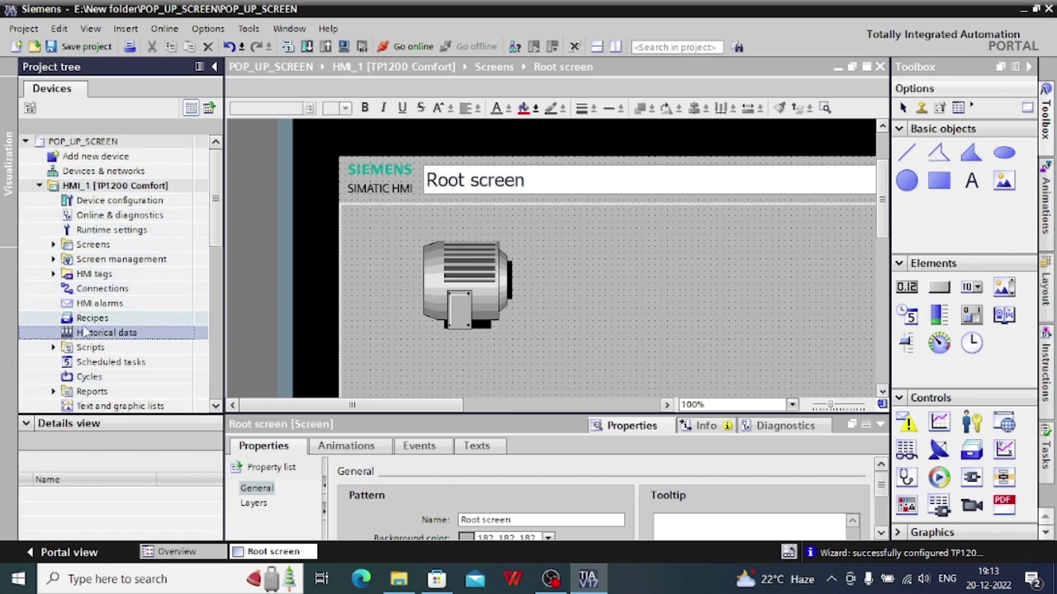
# Step: Add a new pop-up screen under Screen management > Pop-up screens
pyautogui.click(53, 259)
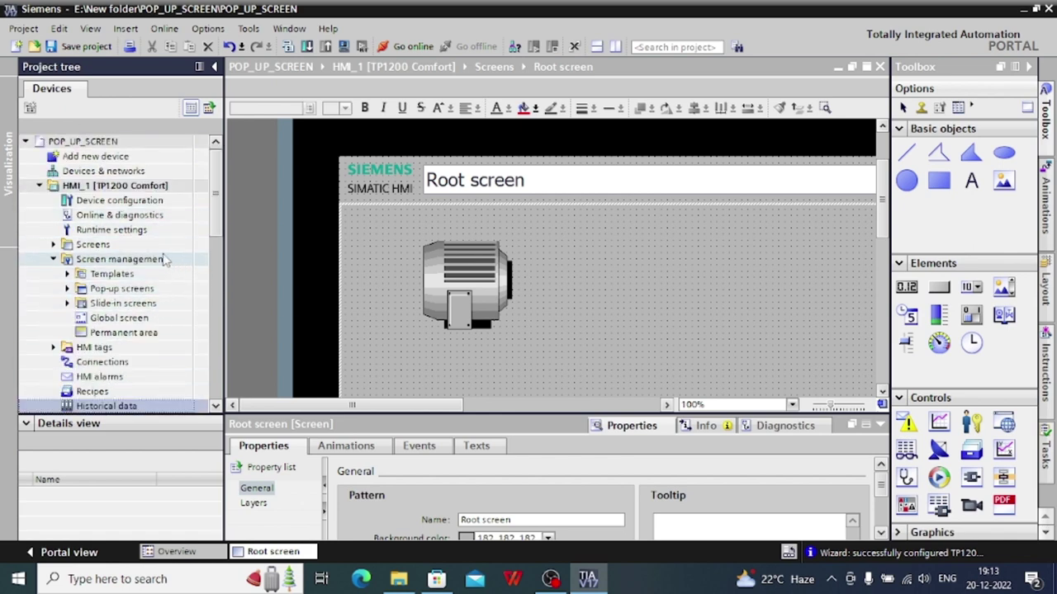
pyautogui.click(67, 288)
pyautogui.doubleClick(124, 303)
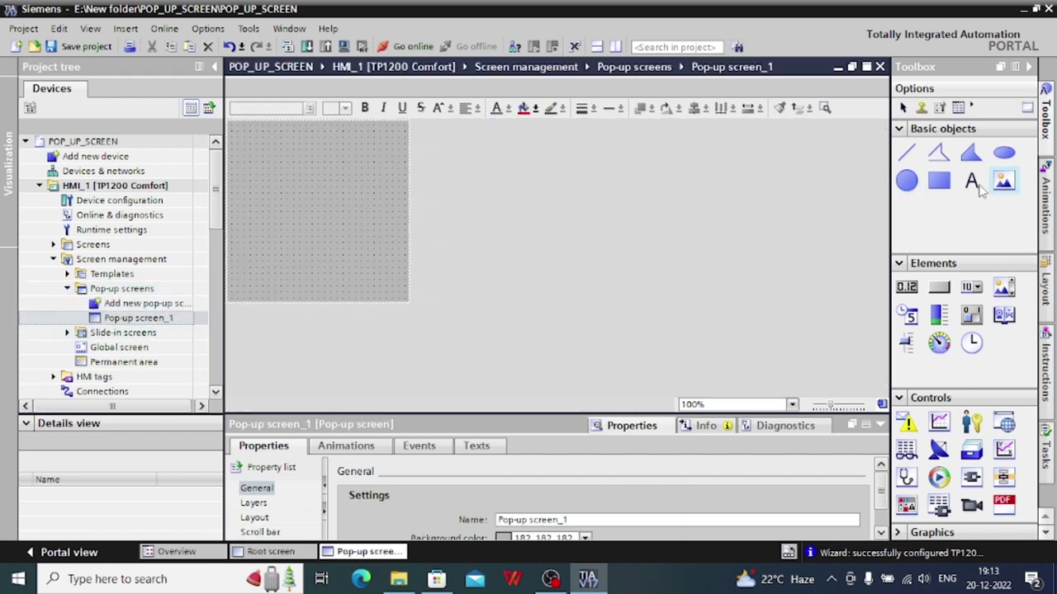
# Step: Place a MOTOR 1 text field at the top of Pop-up screen_1
pyautogui.moveTo(971, 180); pyautogui.dragTo(312, 138)
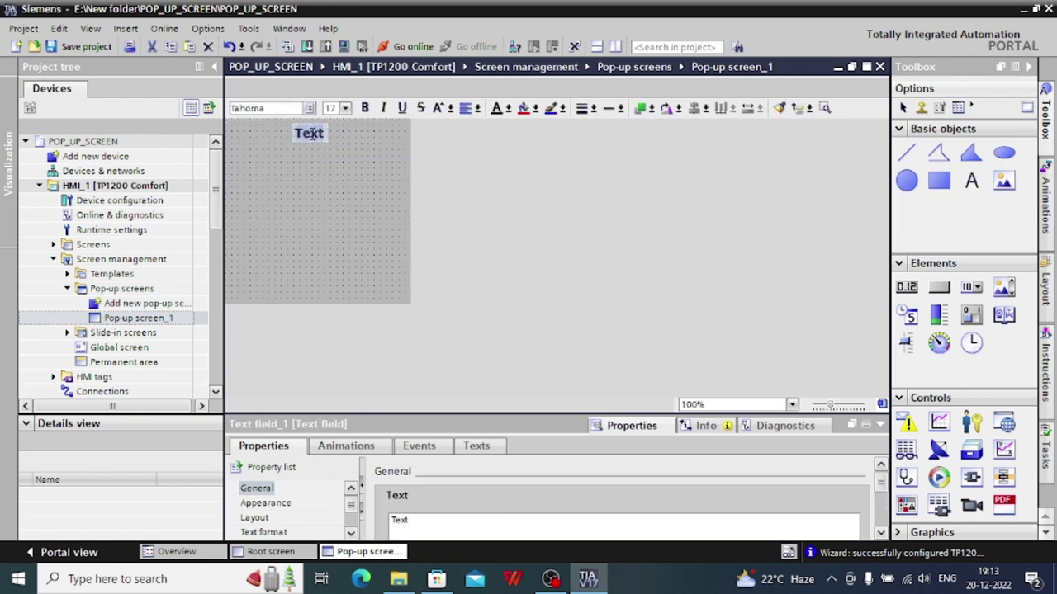
pyautogui.write('MOTOR 1')
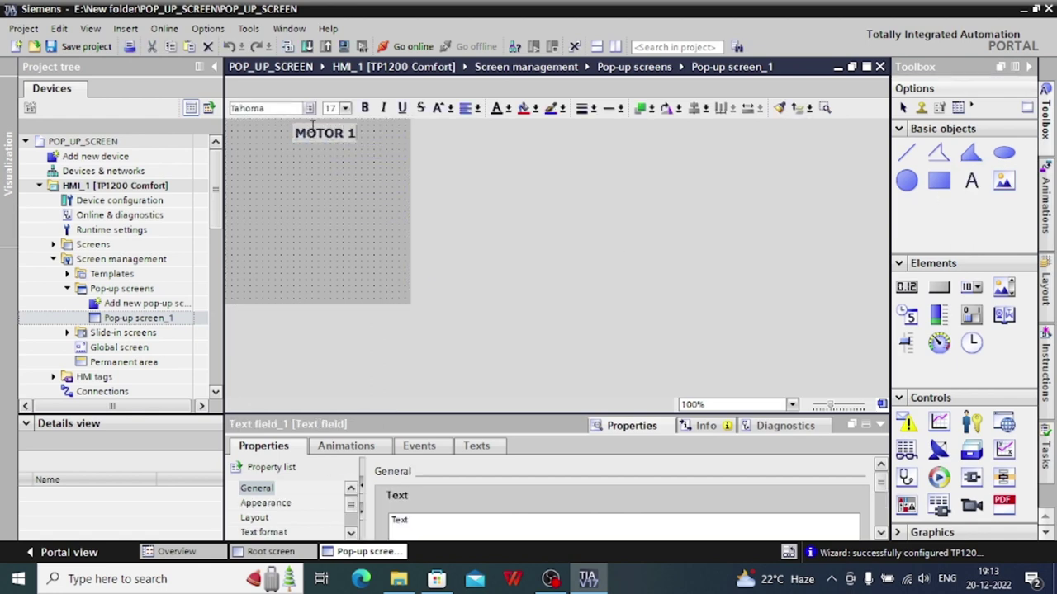
pyautogui.click(360, 163)
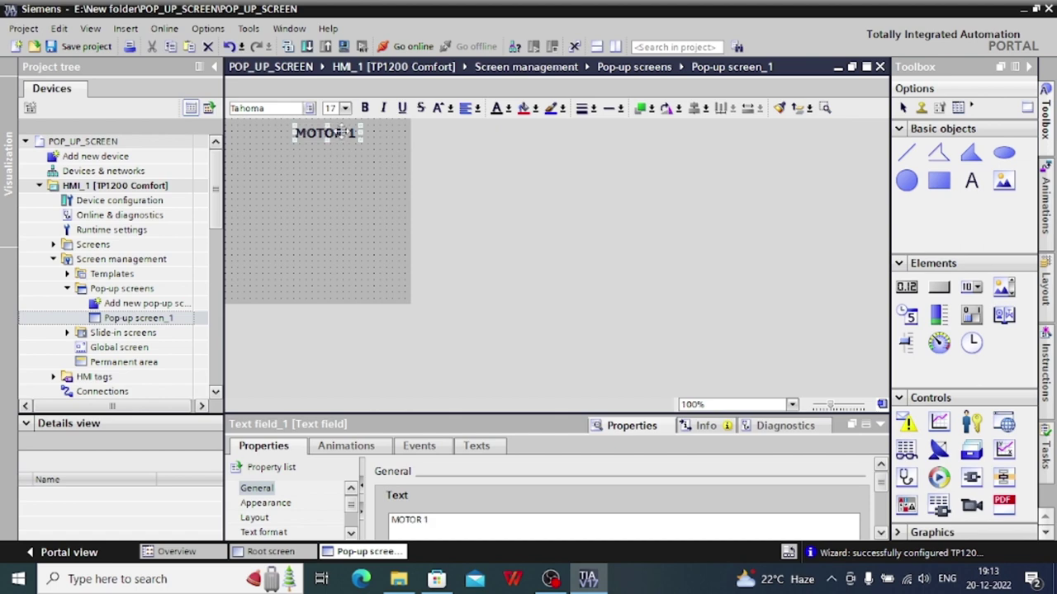
pyautogui.moveTo(340, 132); pyautogui.dragTo(321, 127)
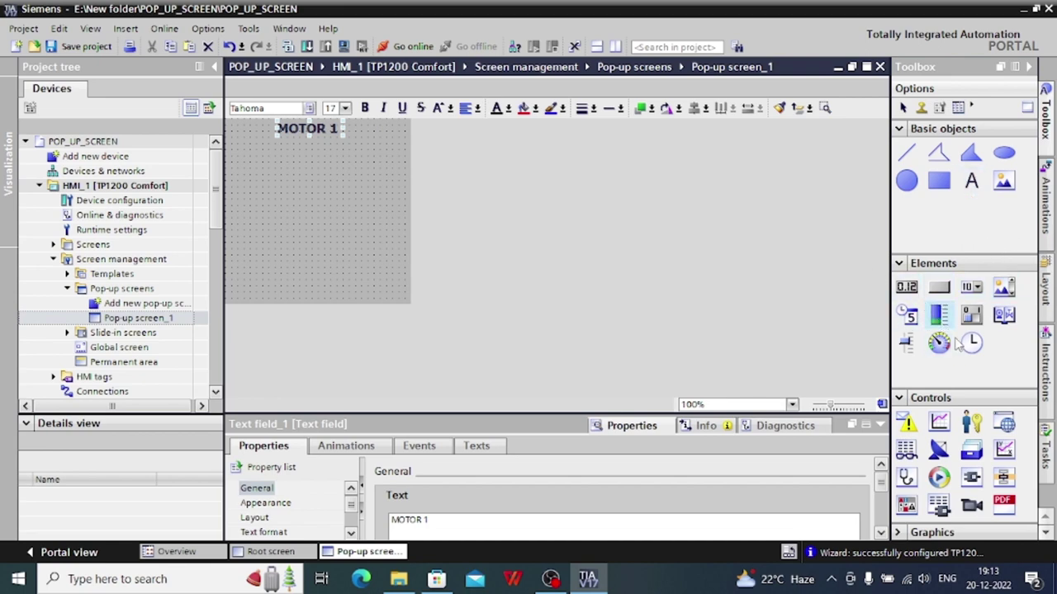
# Step: Add two aligned side-by-side buttons and an I/O field below them on Pop-up screen_1
pyautogui.moveTo(938, 289); pyautogui.dragTo(279, 200)
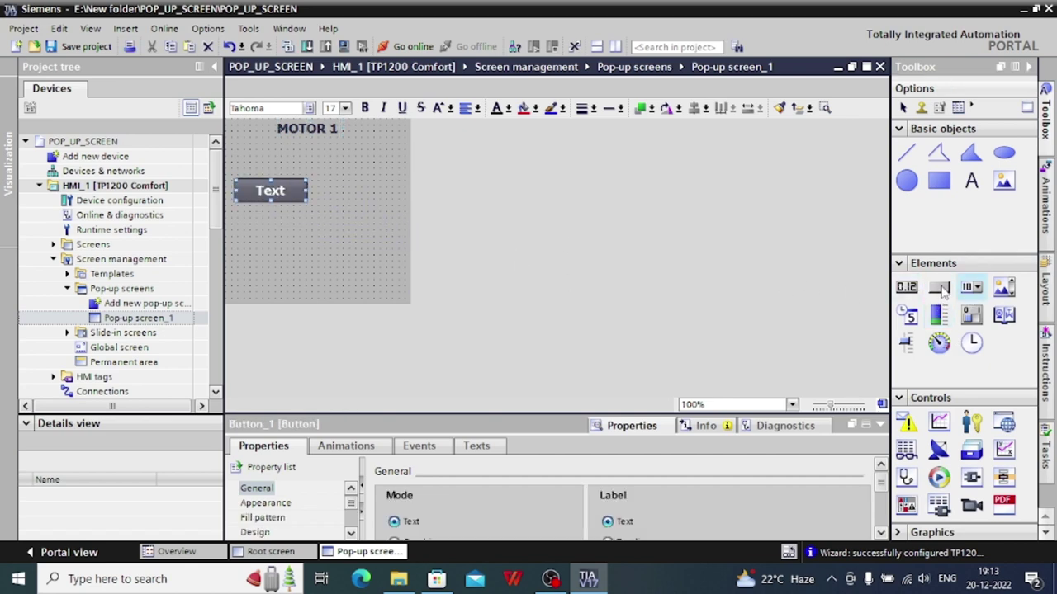
pyautogui.moveTo(938, 286); pyautogui.dragTo(382, 204)
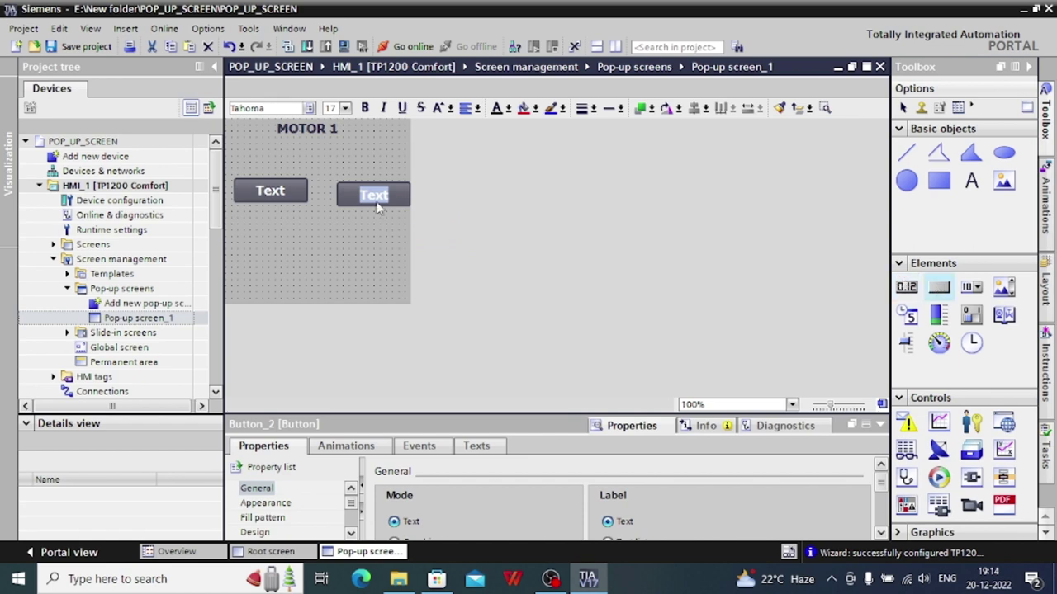
pyautogui.click(379, 198)
pyautogui.click(389, 236)
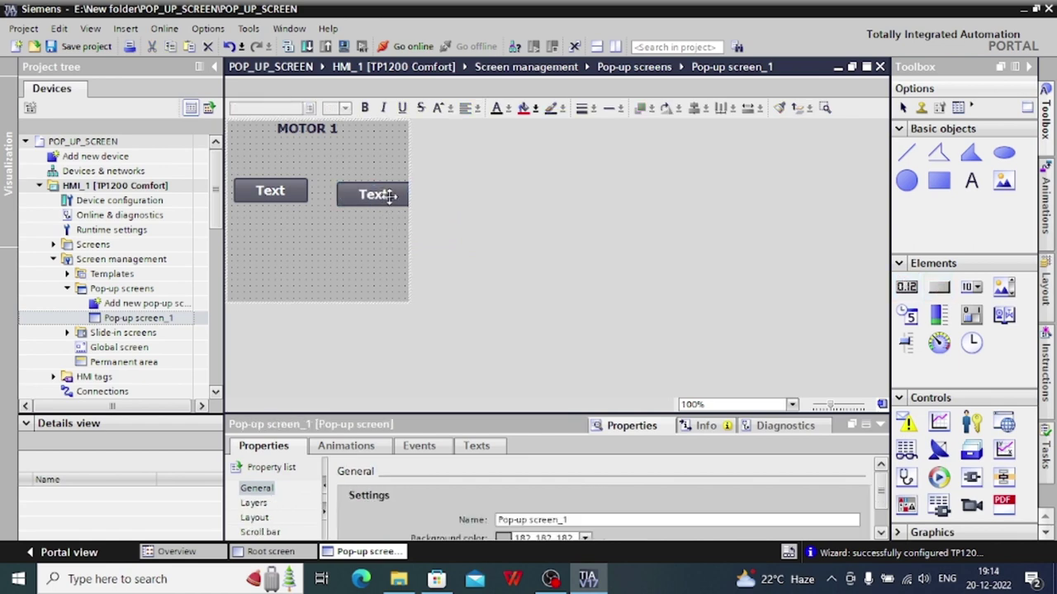
pyautogui.moveTo(375, 198); pyautogui.dragTo(354, 191)
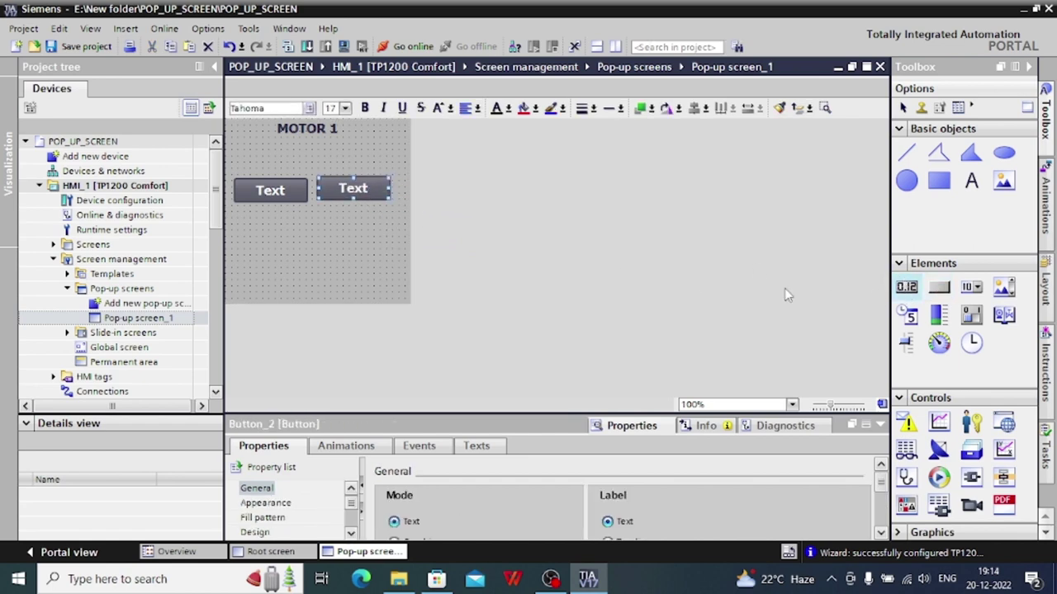
pyautogui.moveTo(278, 213); pyautogui.dragTo(348, 234)
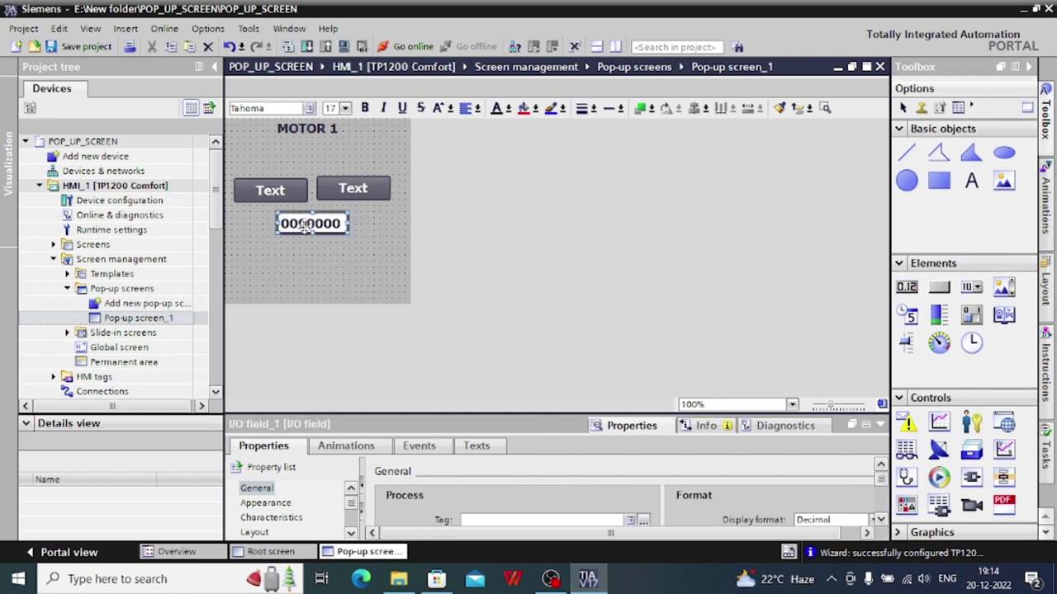
# Step: Open the I/O field's properties and browse its available tags
pyautogui.rightClick(339, 222)
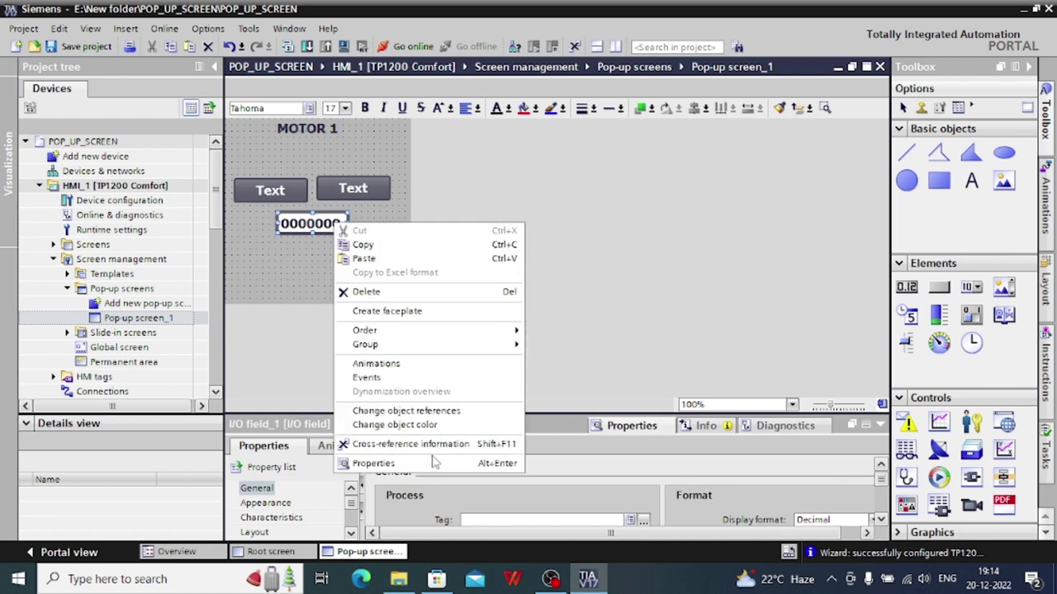
pyautogui.click(431, 464)
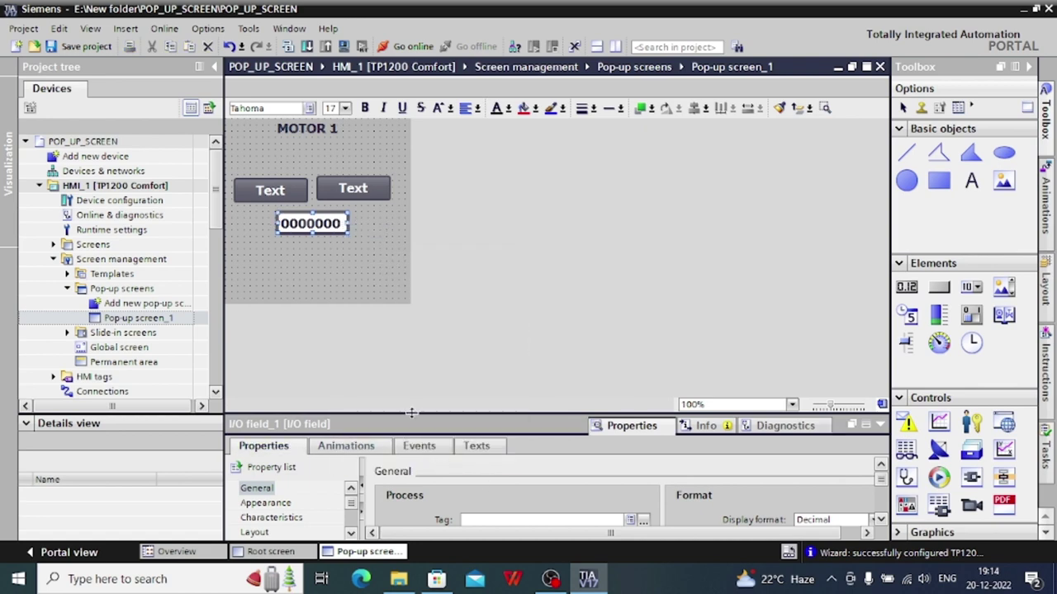
pyautogui.moveTo(411, 413); pyautogui.dragTo(422, 274)
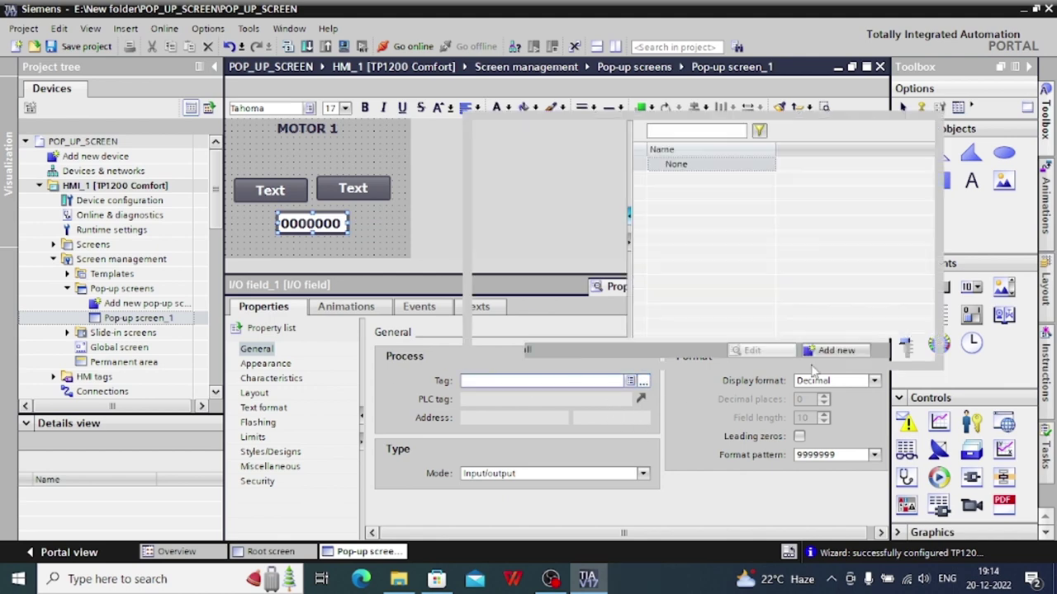
pyautogui.click(917, 350)
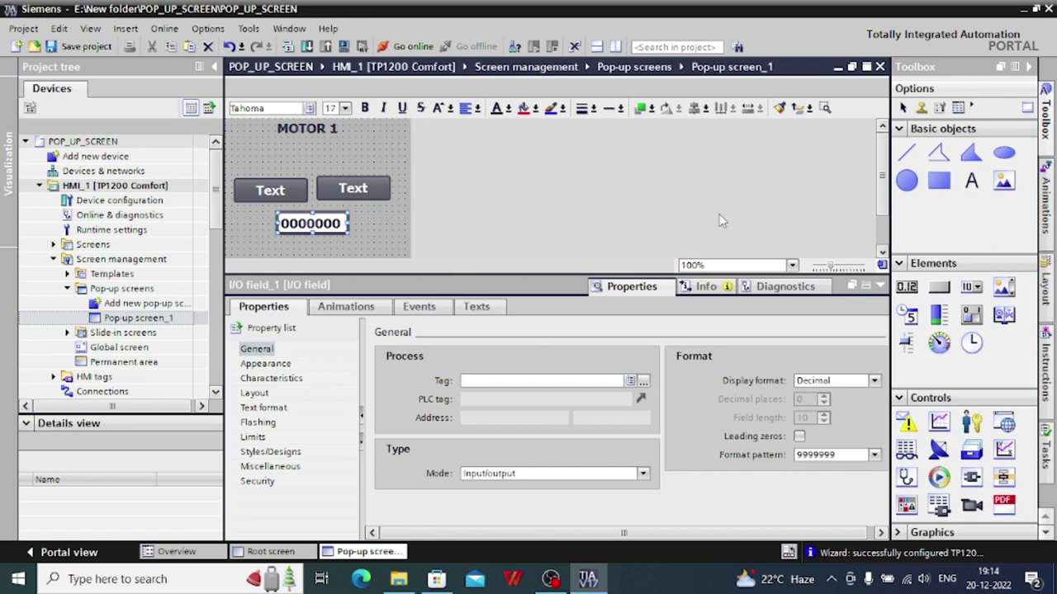
# Step: Add SetBit and ResetBit functions to Button_1's Press event
pyautogui.click(265, 193)
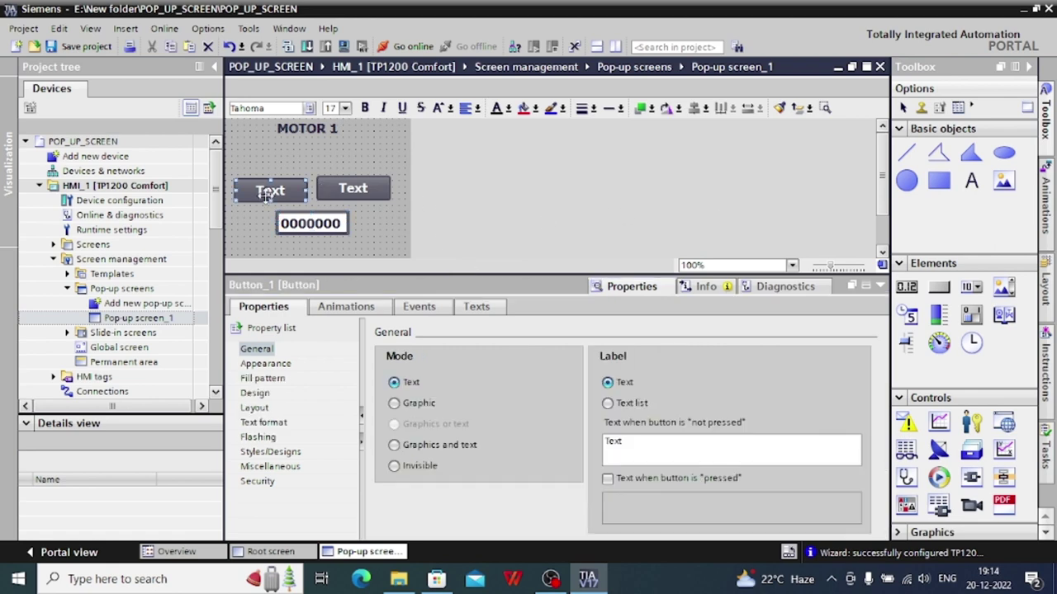
pyautogui.click(425, 309)
pyautogui.click(266, 379)
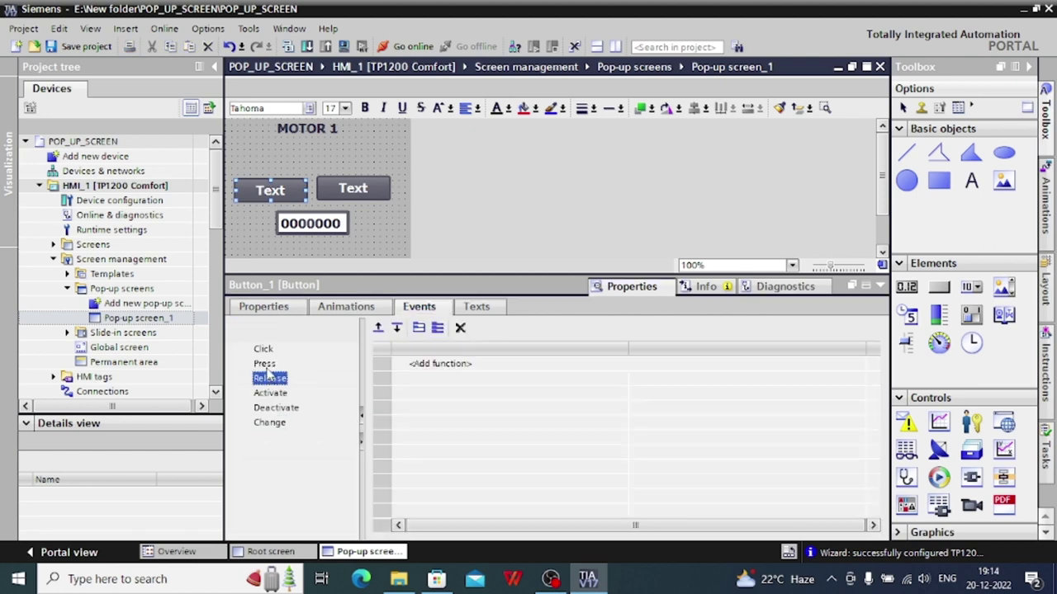
pyautogui.click(266, 366)
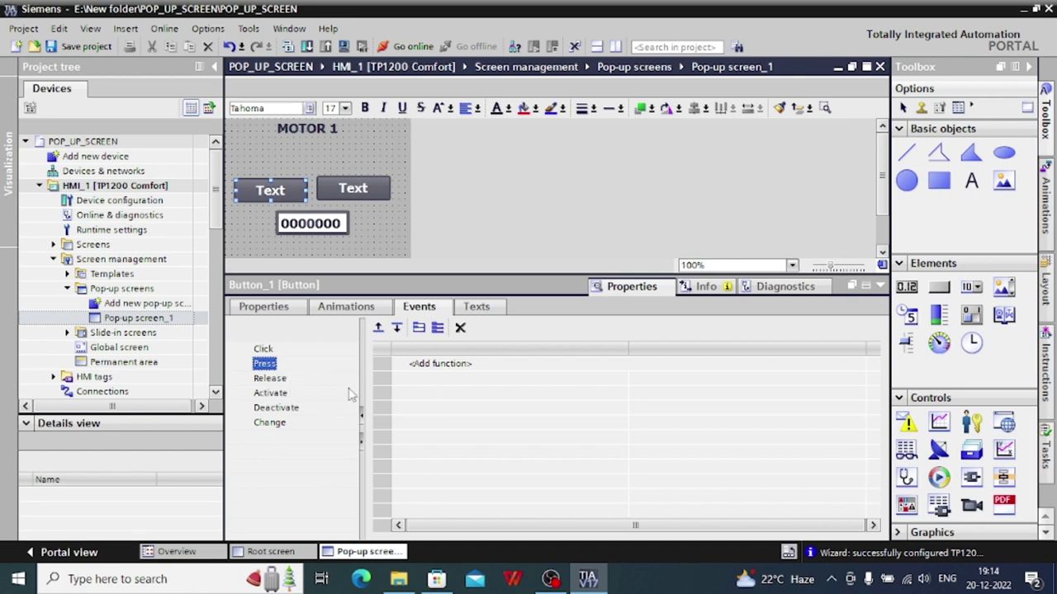
pyautogui.click(457, 366)
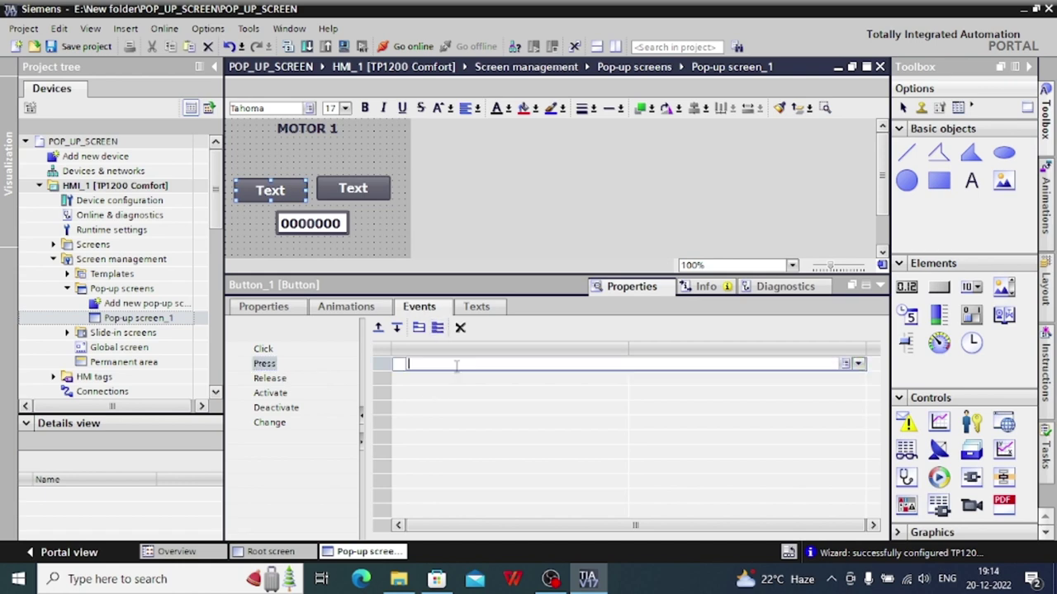
pyautogui.write('SEt')
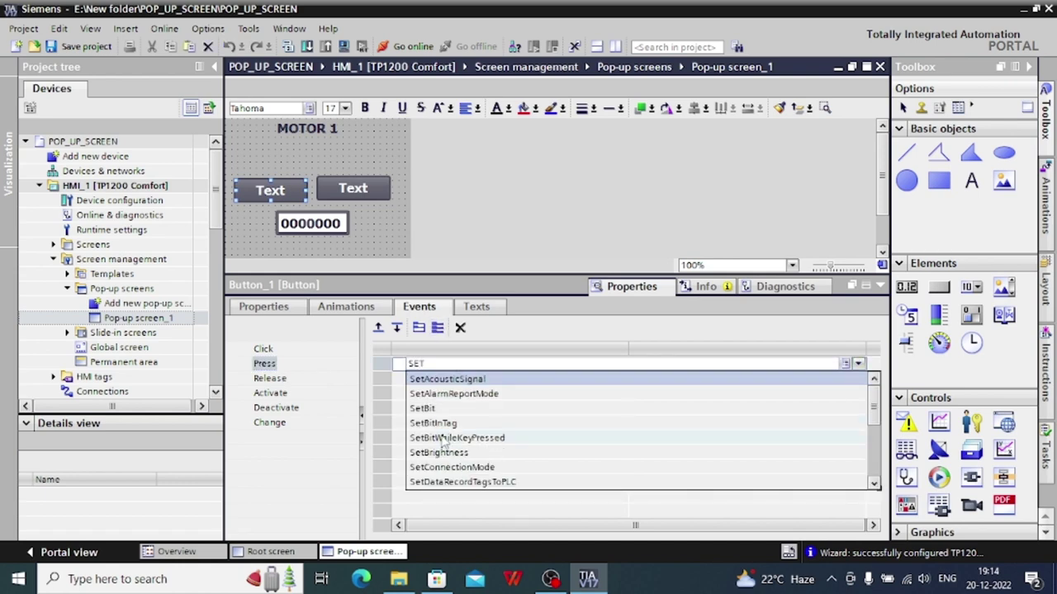
pyautogui.click(424, 409)
pyautogui.click(444, 398)
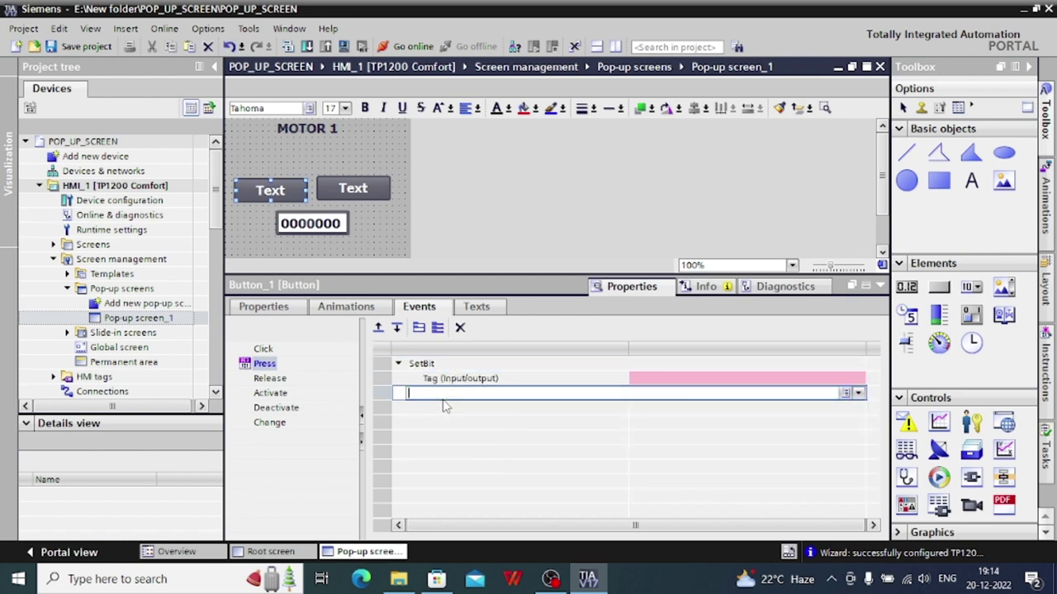
pyautogui.write('RESET')
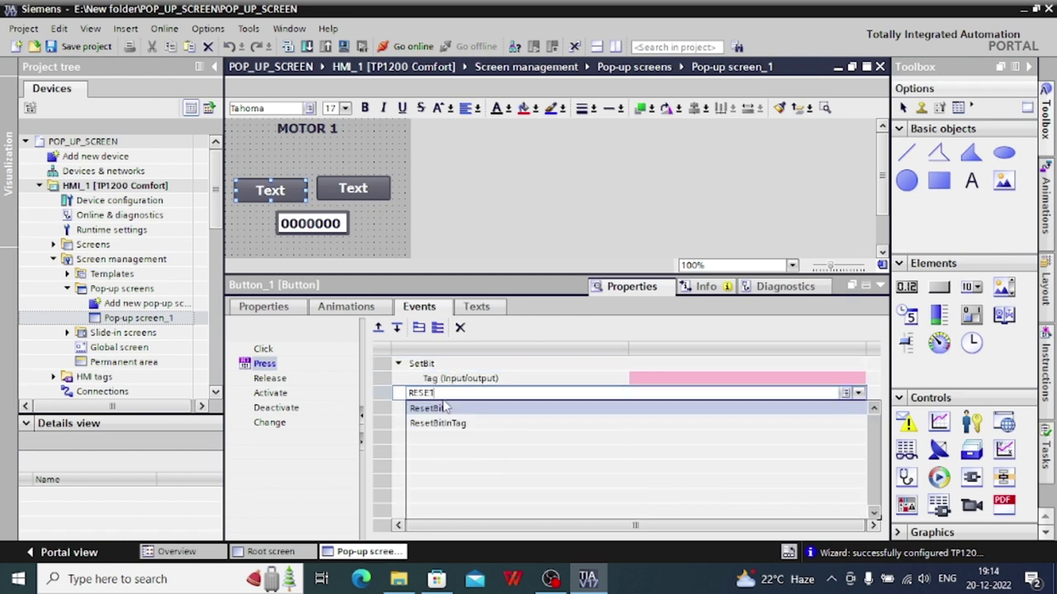
pyautogui.click(437, 408)
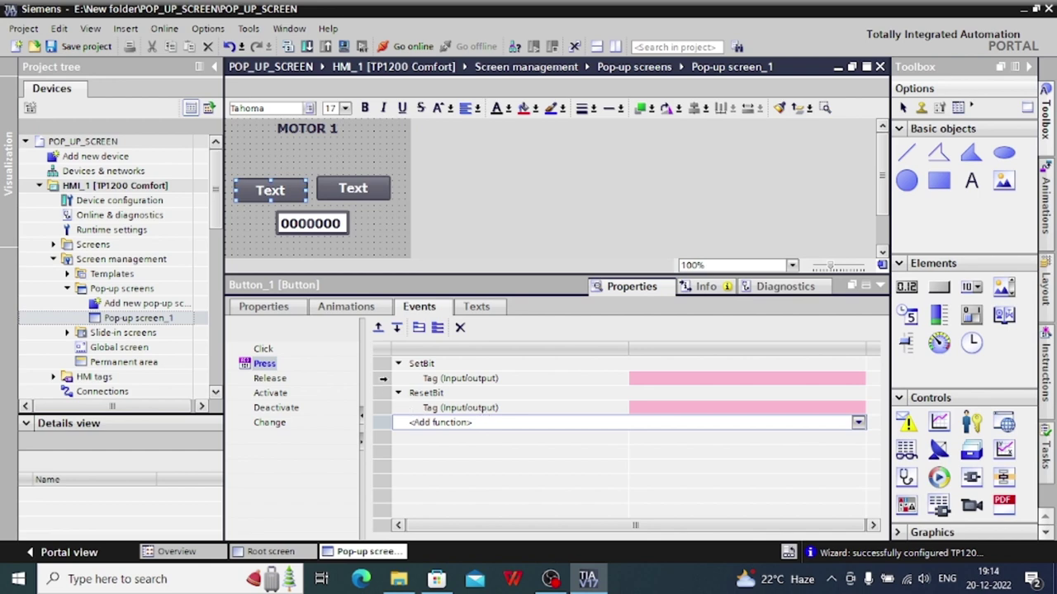
# Step: Delete SetBit and ResetBit so Button_1's Press event has no functions, leaving the tag unset
pyautogui.click(384, 363)
pyautogui.press('Delete')
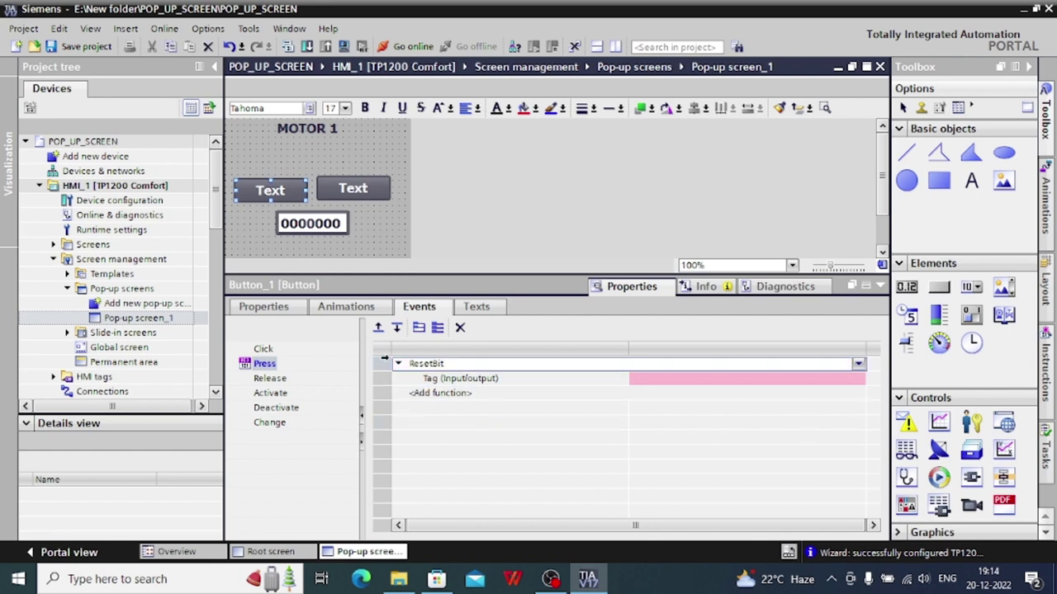
pyautogui.click(839, 380)
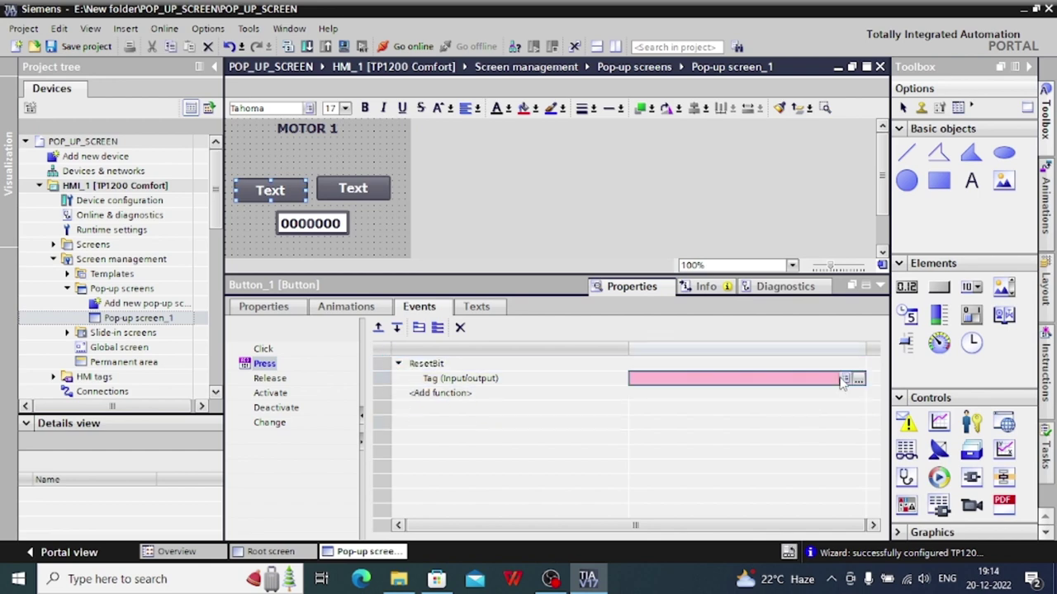
pyautogui.click(857, 378)
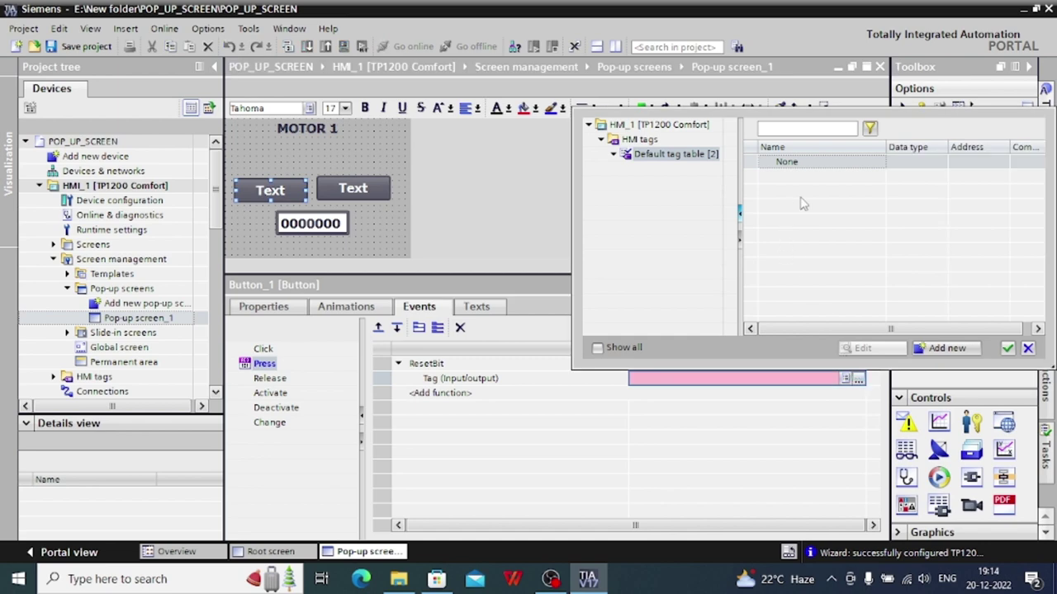
pyautogui.click(1028, 348)
pyautogui.click(627, 363)
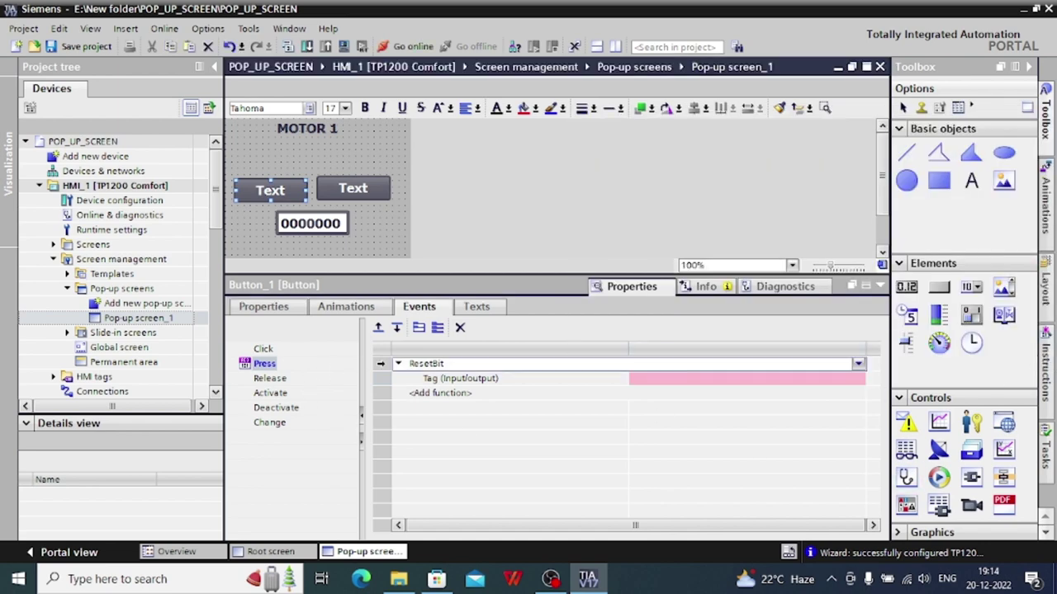
pyautogui.press('Delete')
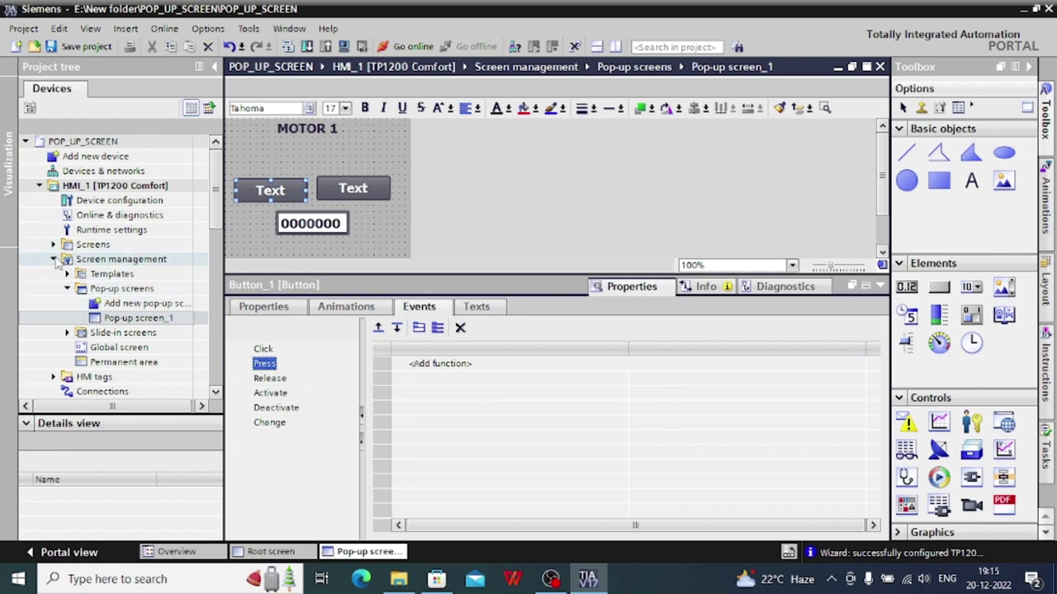
# Step: Place a new text-free button above the others on the pop-up, sized as a small square
pyautogui.click(939, 286)
pyautogui.click(334, 150)
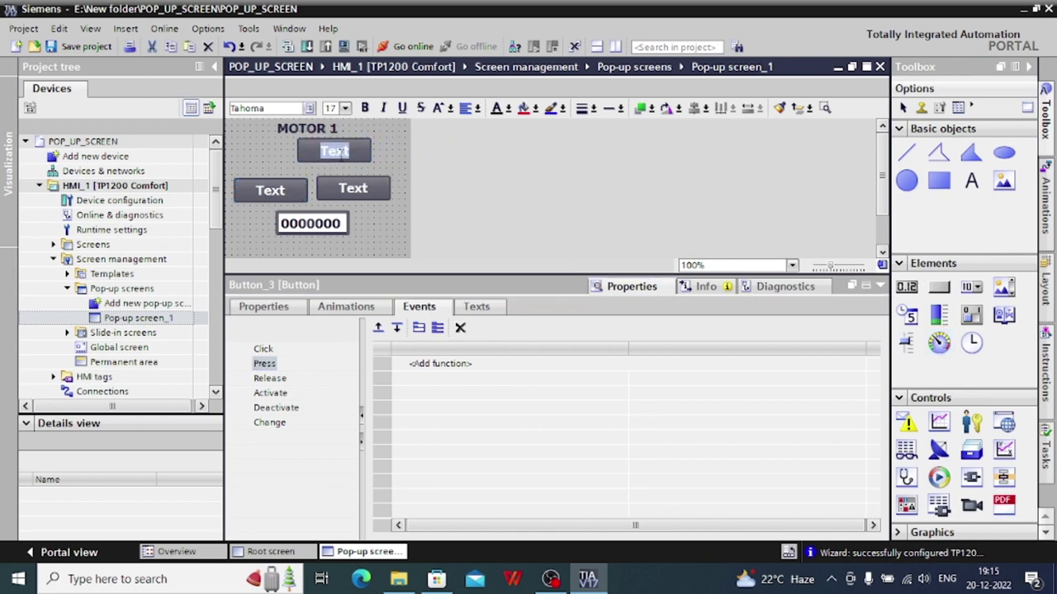
pyautogui.press('BackSpace')
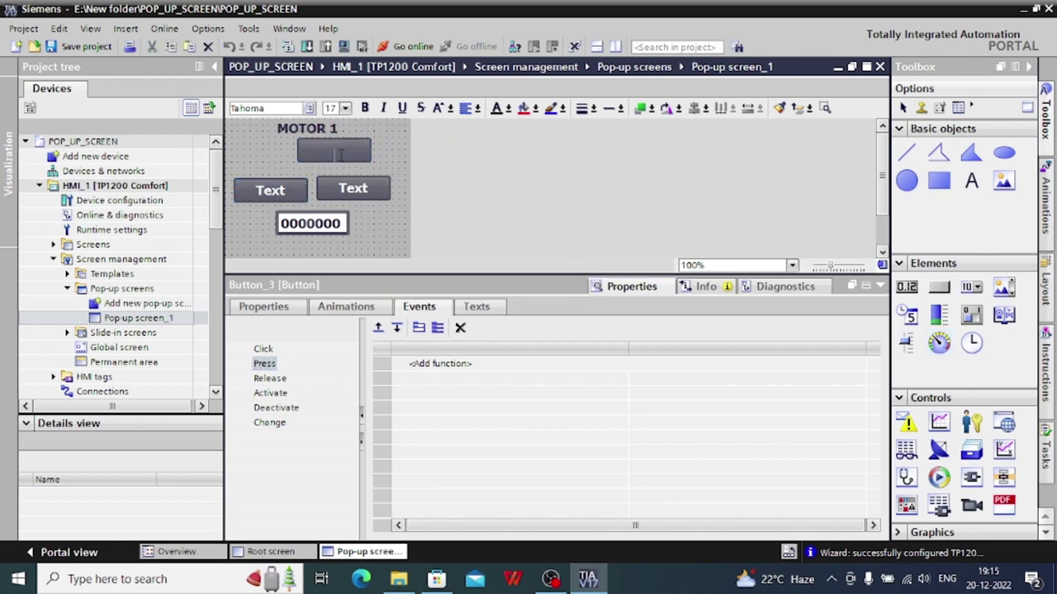
pyautogui.click(381, 241)
pyautogui.click(303, 149)
pyautogui.moveTo(297, 149); pyautogui.dragTo(393, 136)
# Step: Switch the new button's General properties from text to Graphic mode
pyautogui.rightClick(384, 131)
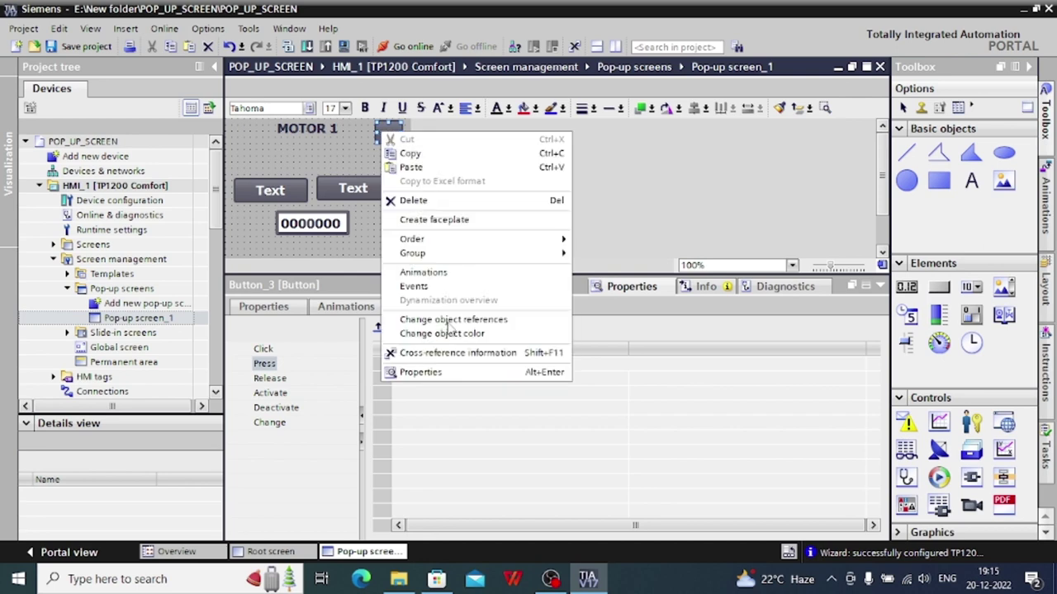
pyautogui.click(445, 377)
pyautogui.click(251, 314)
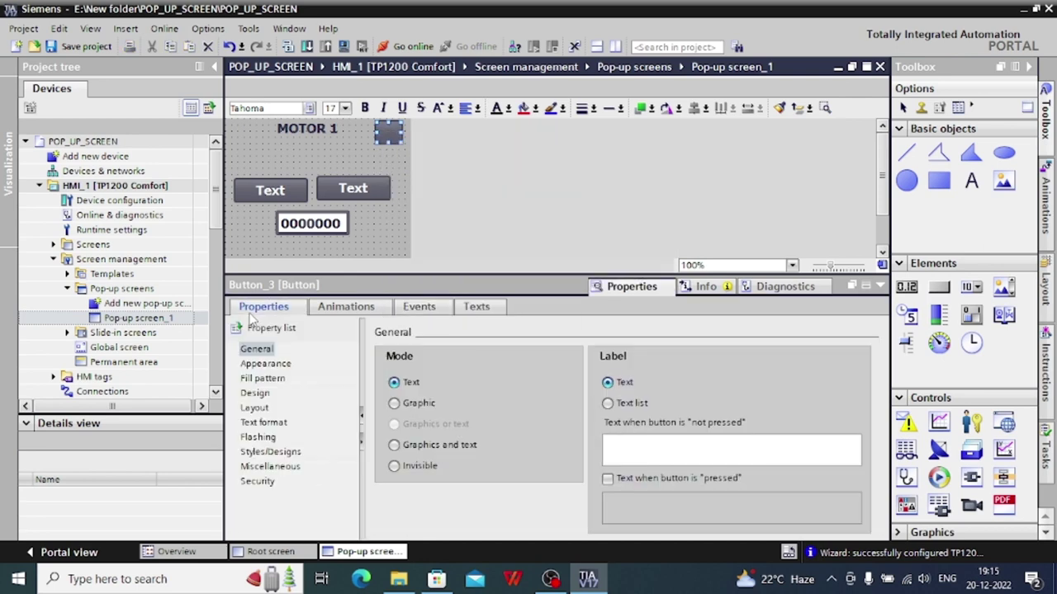
pyautogui.click(396, 406)
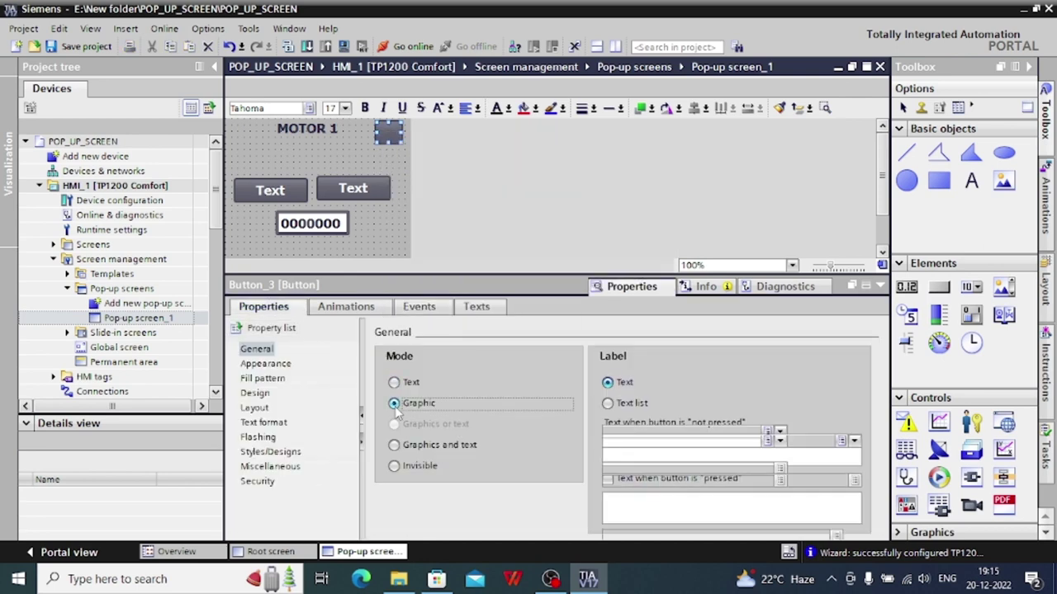
# Step: Load the red X image download-removebg-preview from Downloads as the button's graphic
pyautogui.click(853, 442)
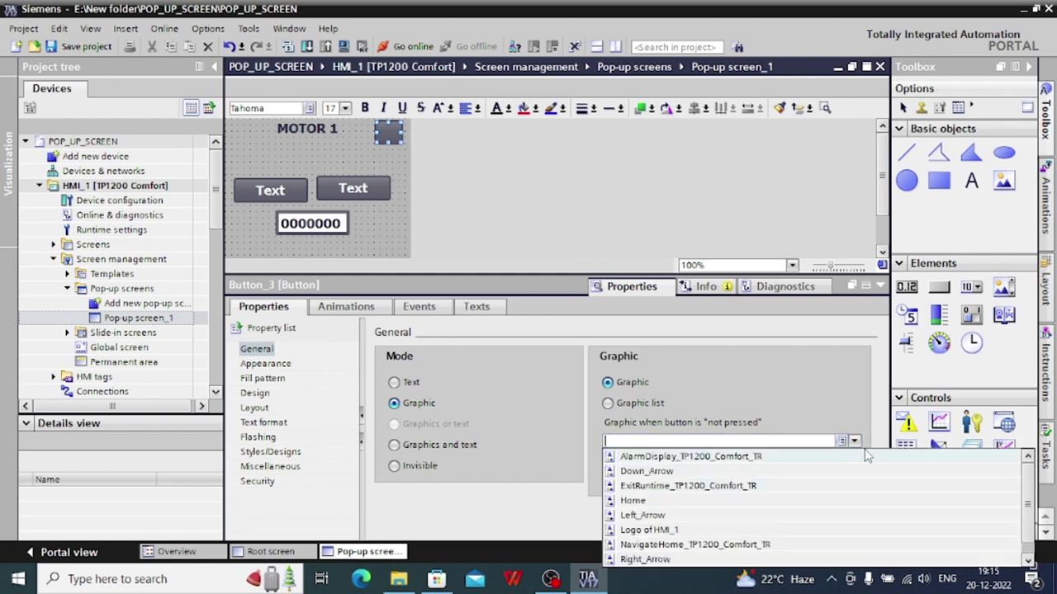
pyautogui.click(854, 444)
pyautogui.click(853, 443)
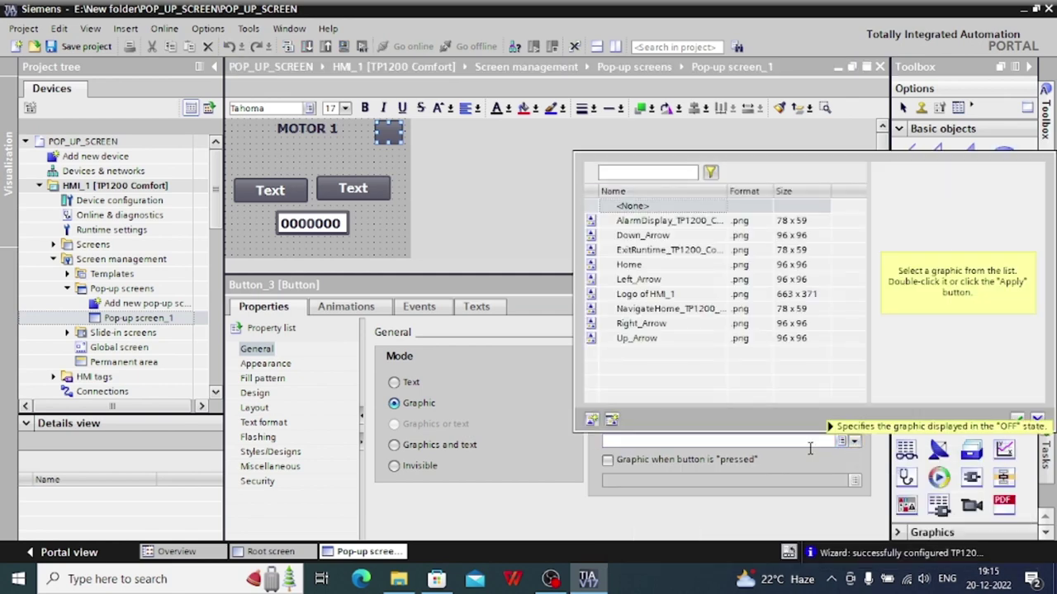
pyautogui.click(593, 420)
pyautogui.click(597, 320)
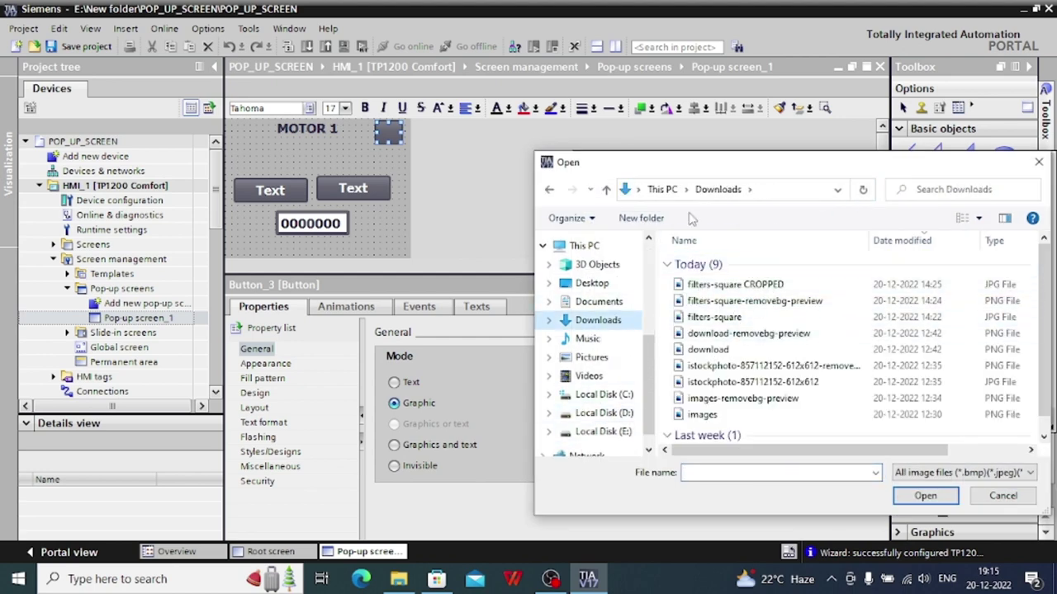
pyautogui.click(977, 218)
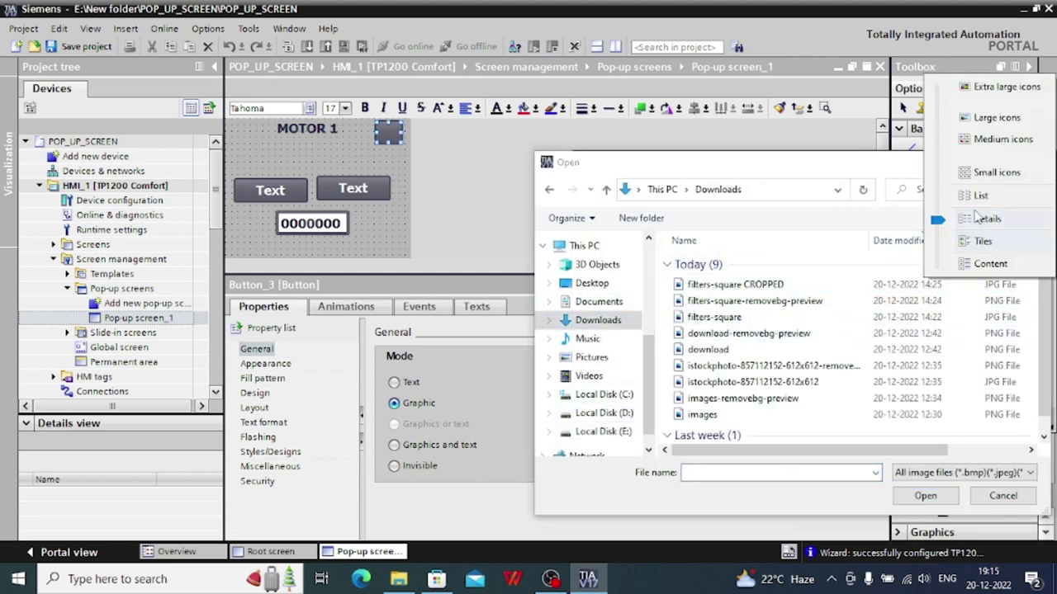
pyautogui.click(982, 140)
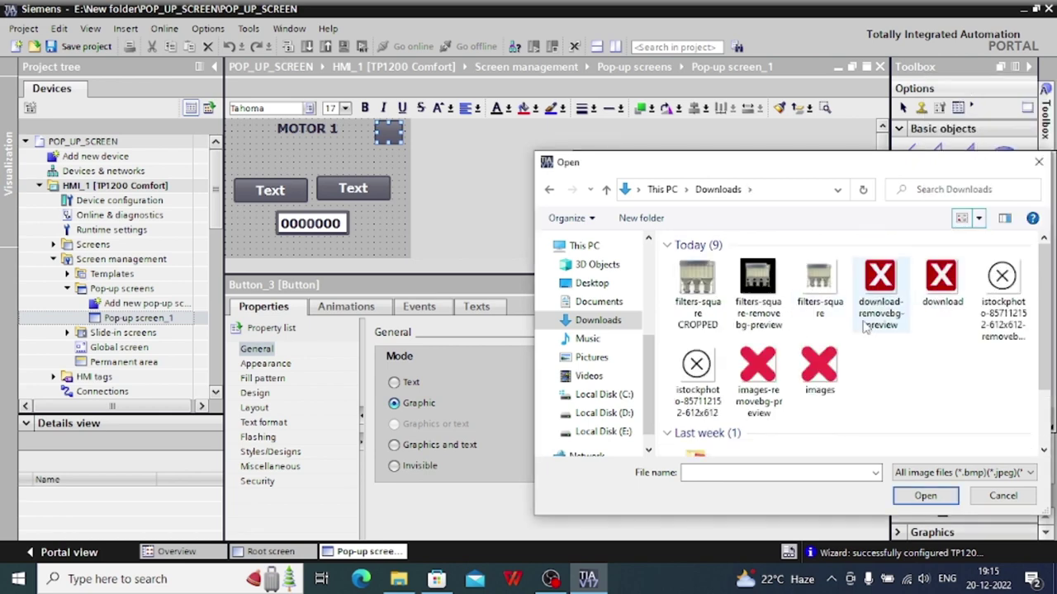
pyautogui.click(890, 284)
pyautogui.click(925, 495)
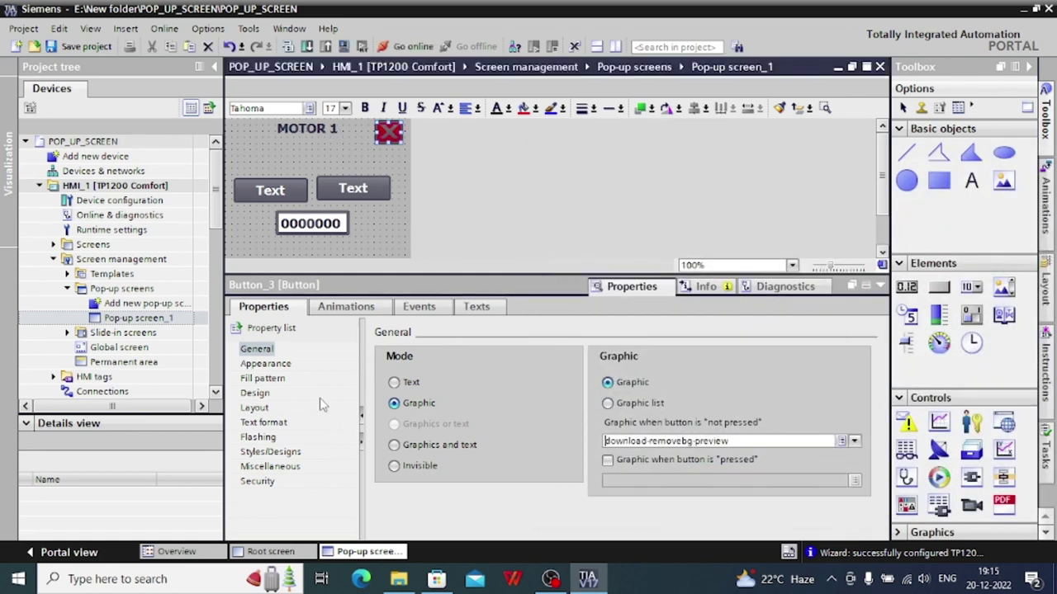
# Step: Set Button_3's Appearance to a Solid fill pattern with white (255, 255, 255) background
pyautogui.click(261, 365)
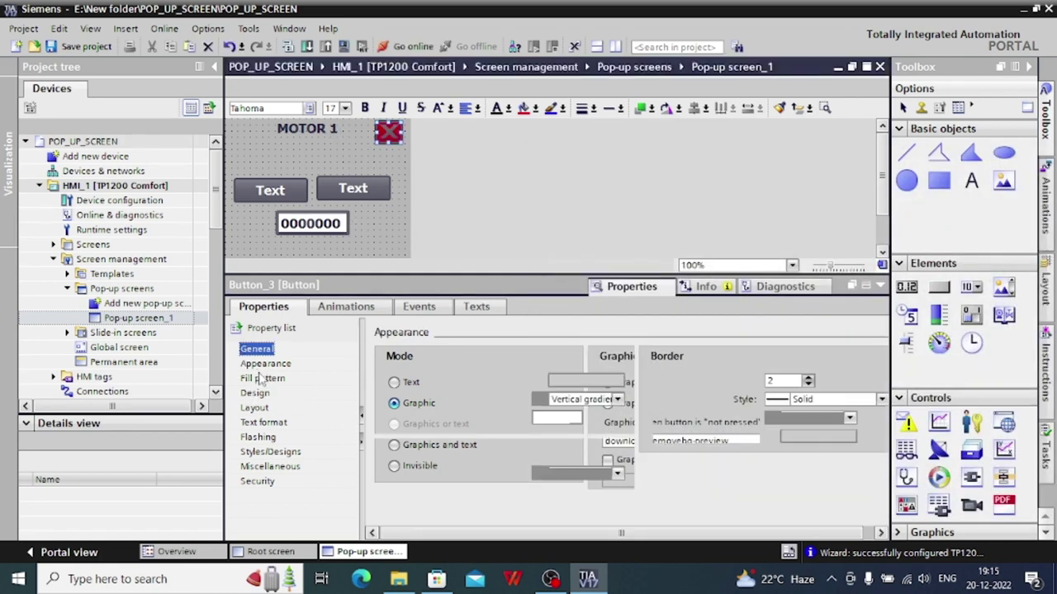
pyautogui.click(612, 399)
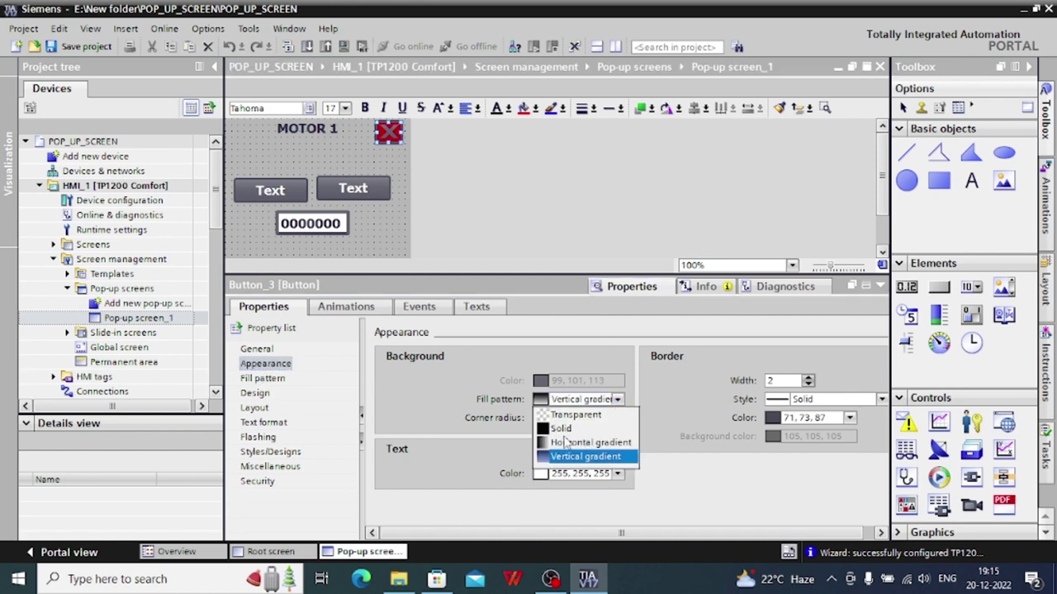
pyautogui.click(562, 429)
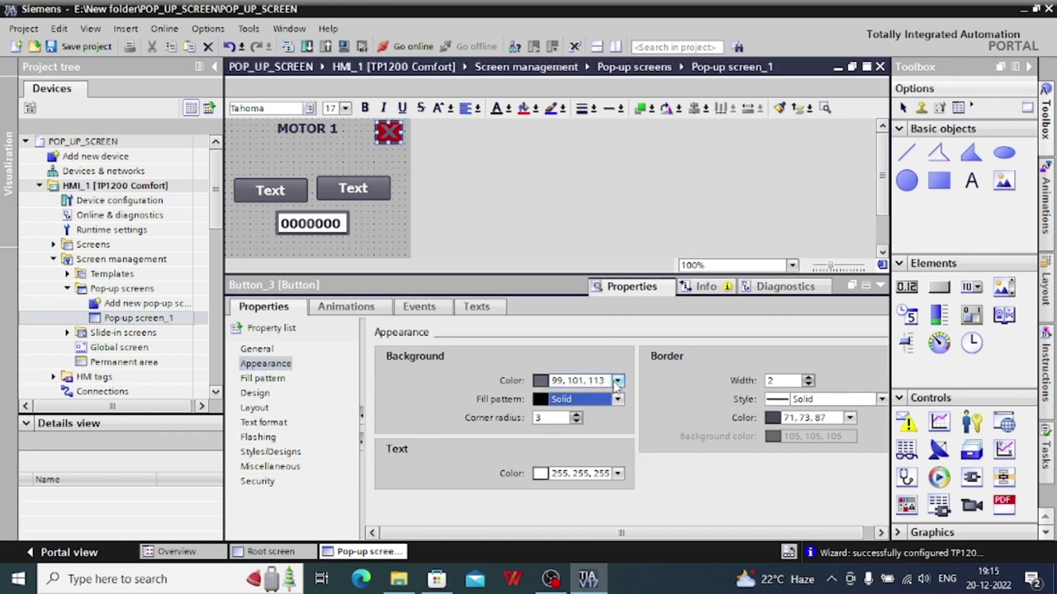
pyautogui.click(618, 380)
pyautogui.click(567, 466)
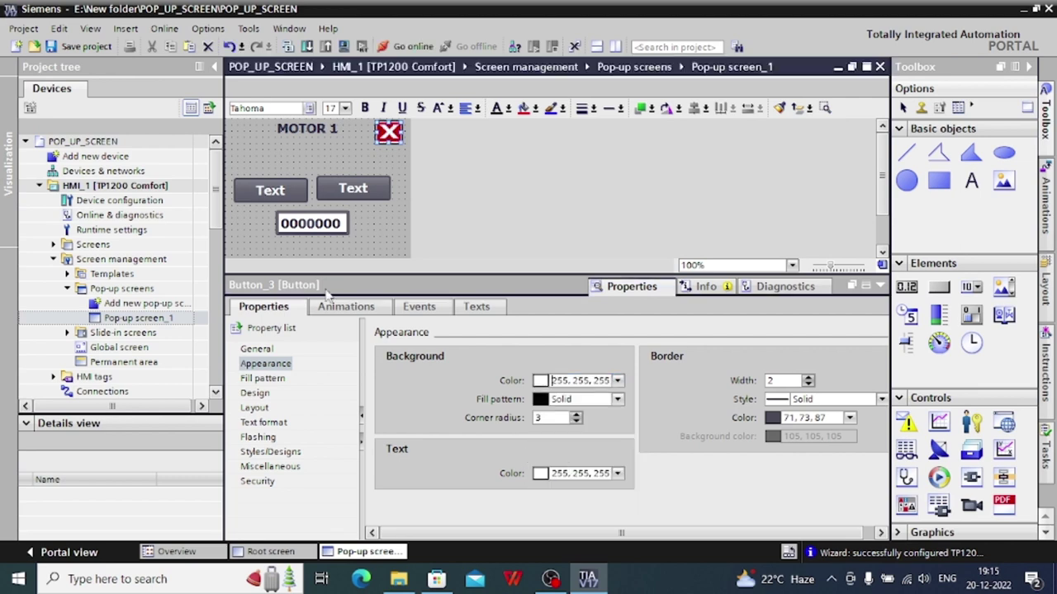
pyautogui.click(54, 244)
# Step: On Root screen, add ShowPopupScreen to the motor symbol's Press event
pyautogui.doubleClick(102, 276)
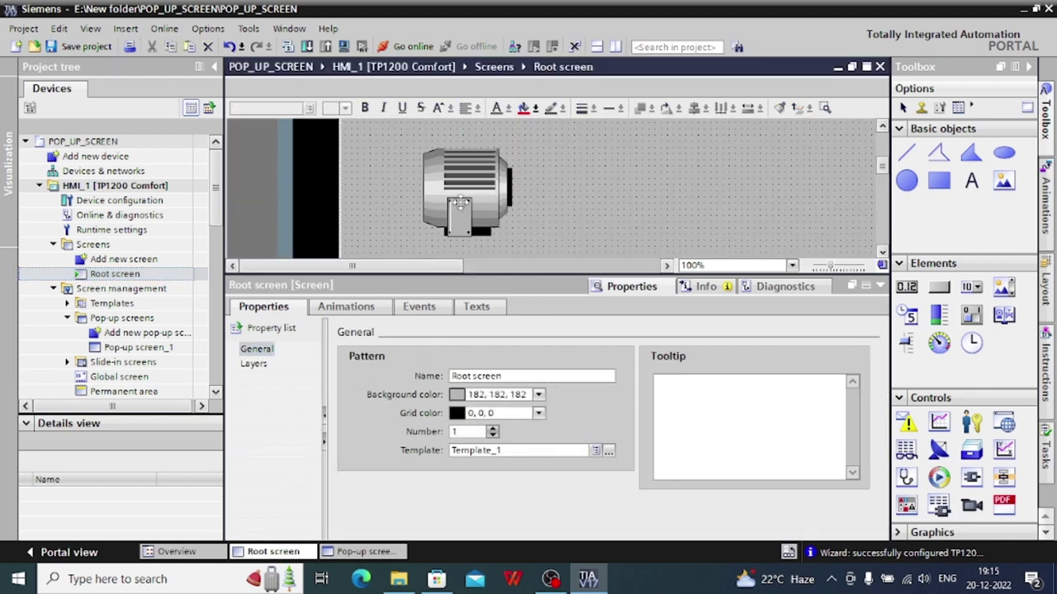
pyautogui.rightClick(460, 205)
pyautogui.click(521, 463)
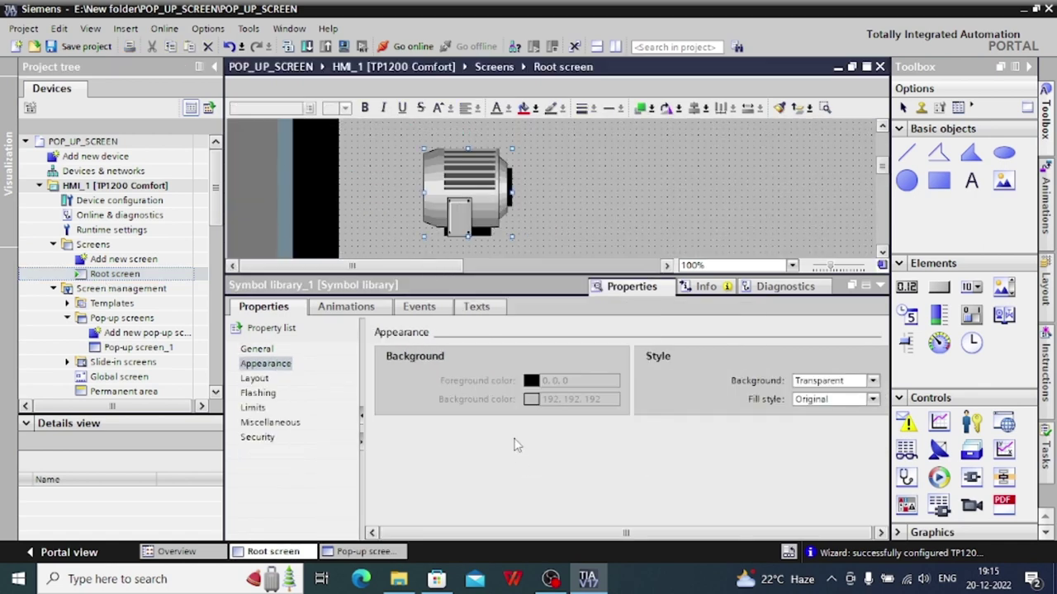
pyautogui.click(417, 307)
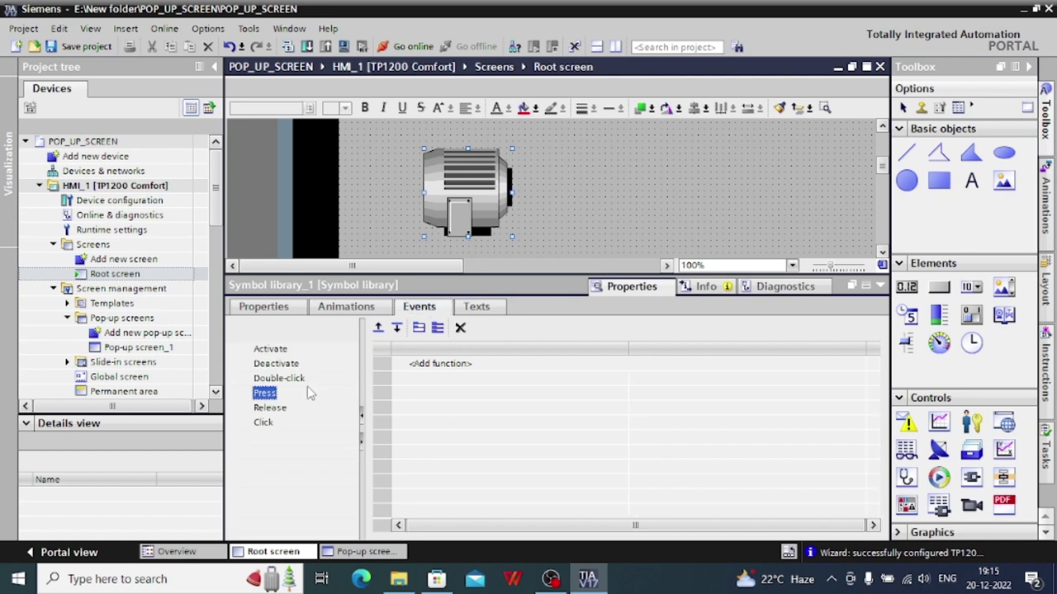
pyautogui.click(433, 365)
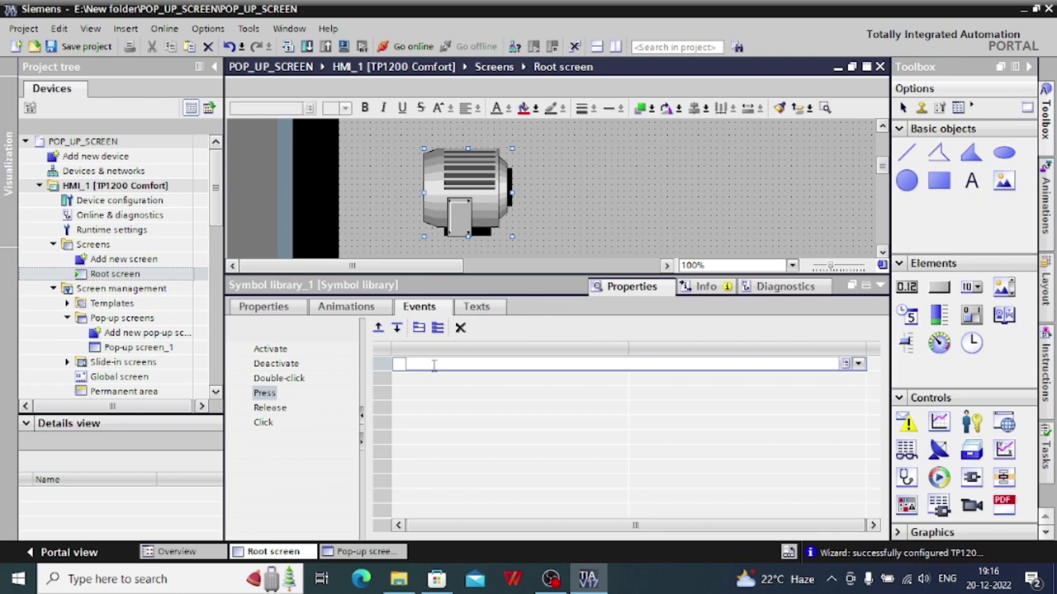
pyautogui.write('SHOW')
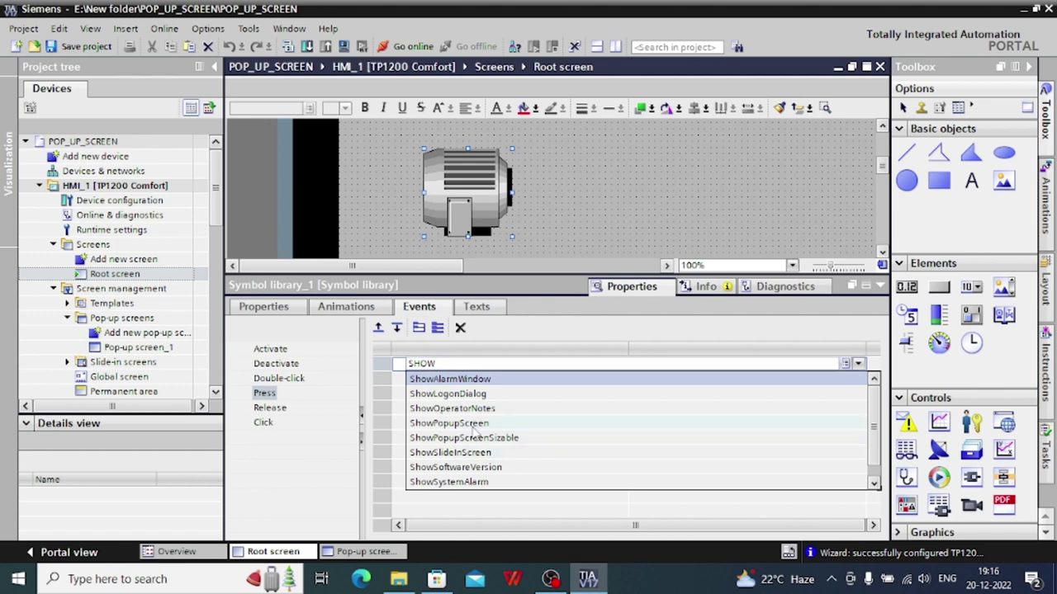
pyautogui.click(474, 424)
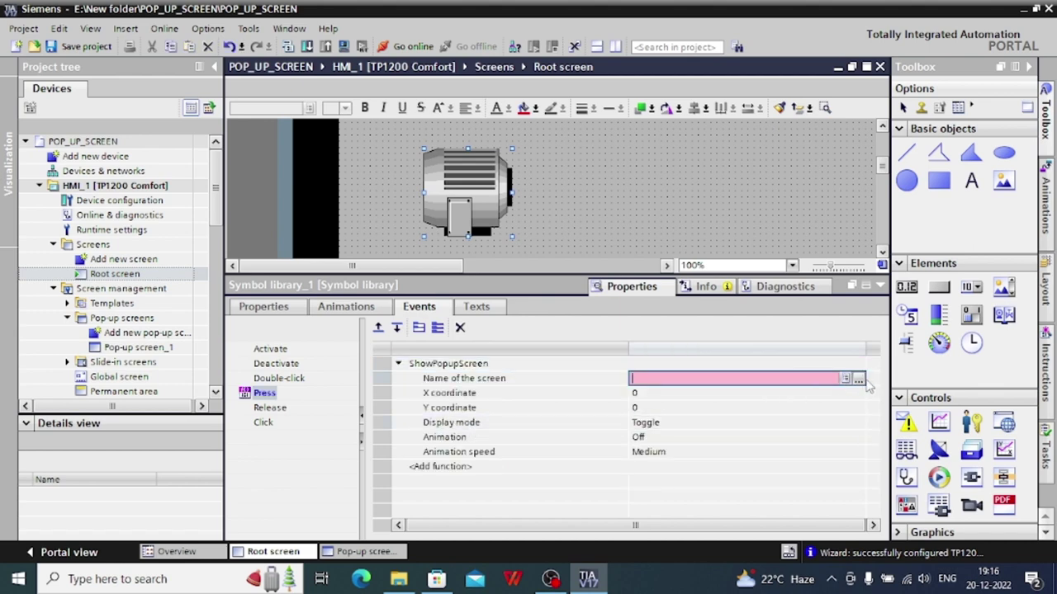
# Step: Target Pop-up screen_1 at X 140, Y 140, then open Pop-up screen_1
pyautogui.click(858, 379)
pyautogui.click(810, 177)
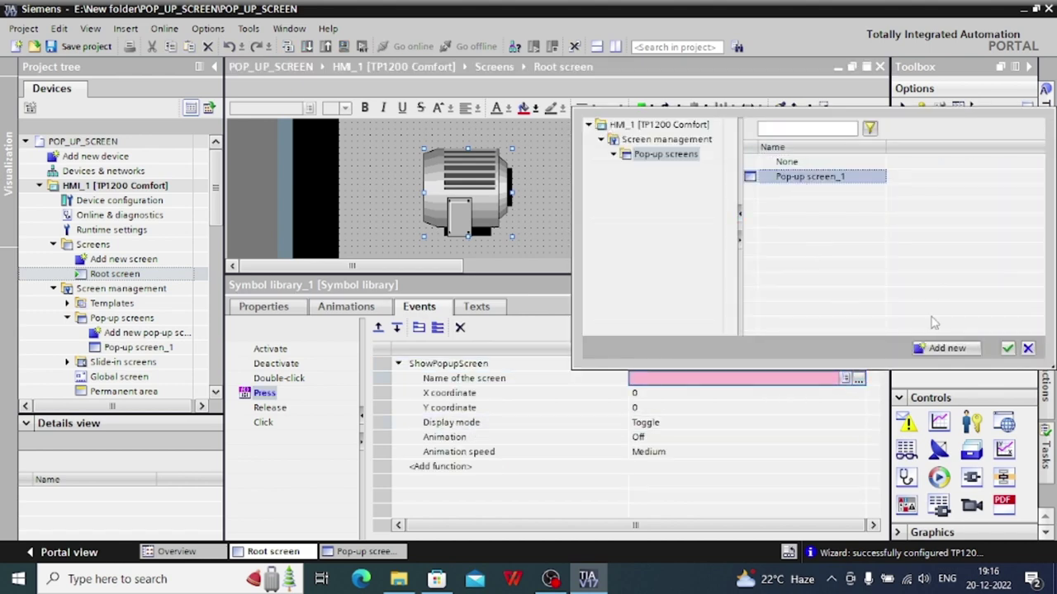
pyautogui.click(1007, 347)
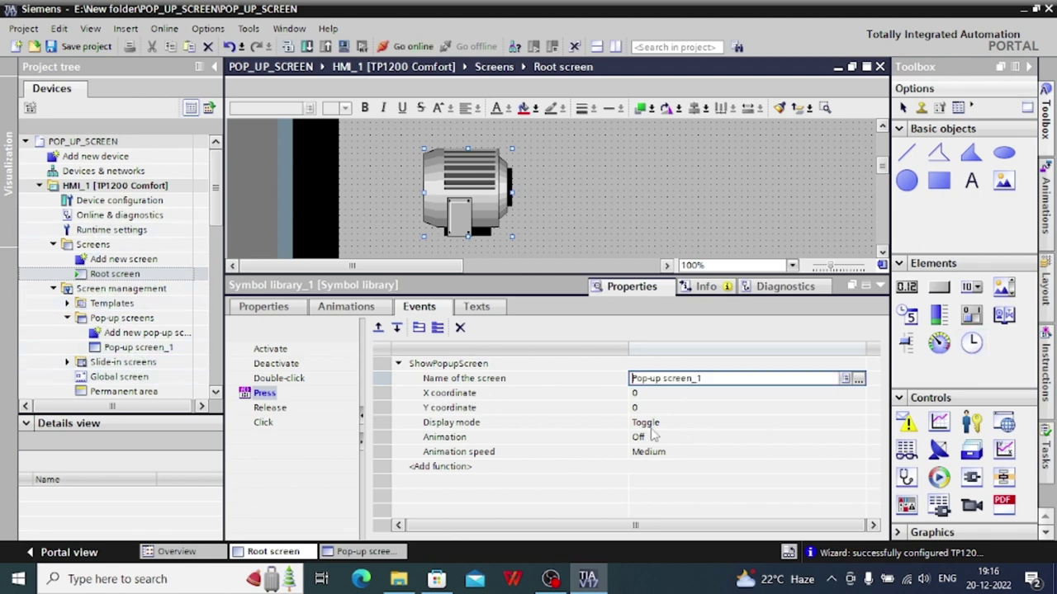
pyautogui.click(660, 394)
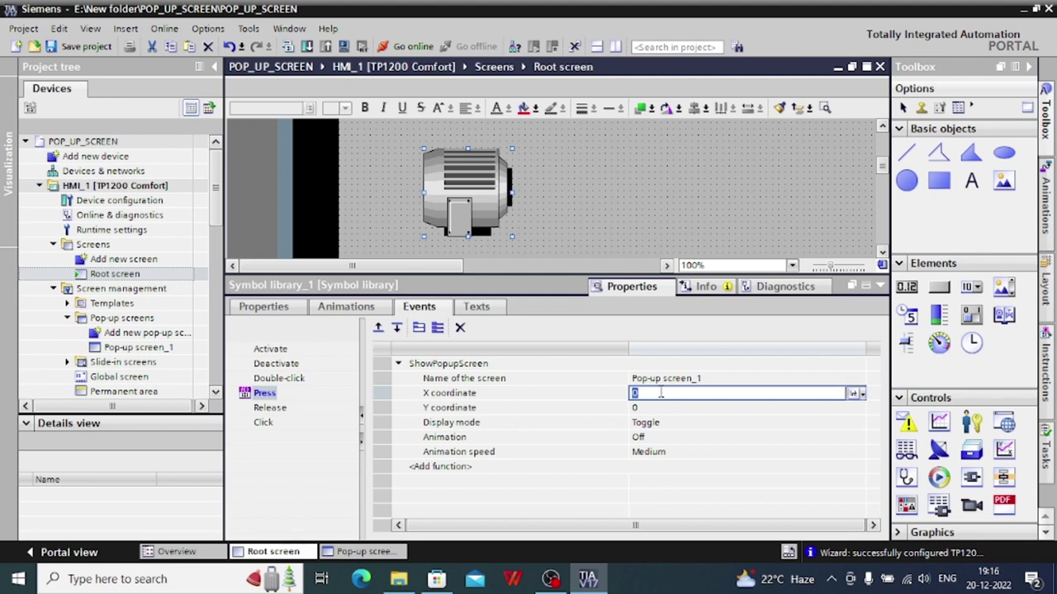
pyautogui.write('2')
pyautogui.press('Tab')
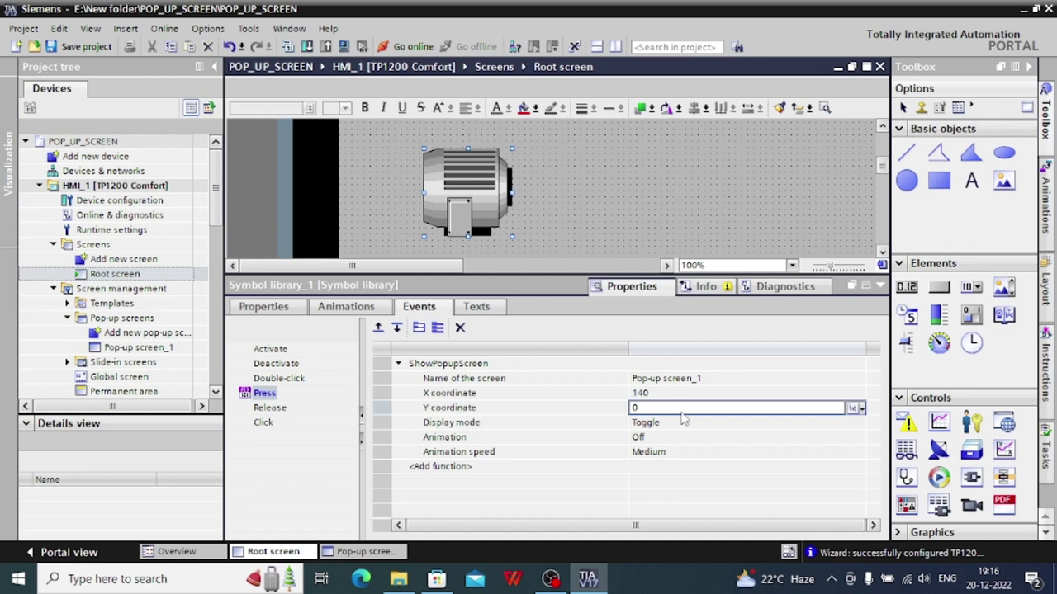
pyautogui.write('14')
pyautogui.click(671, 438)
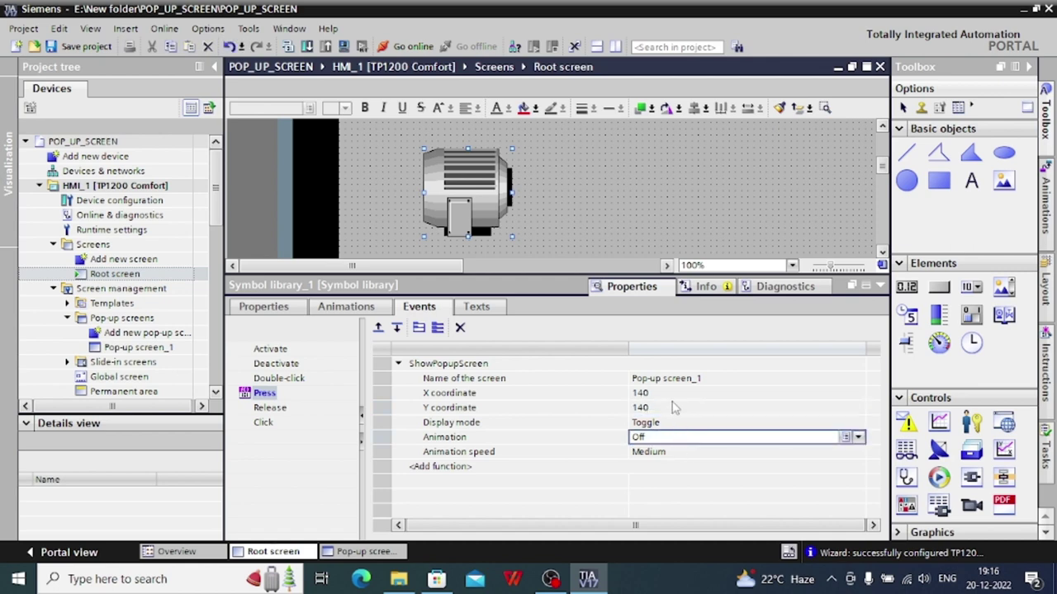
pyautogui.doubleClick(136, 348)
# Step: Add ShowPopupScreen targeting Pop-up screen_1 to the red X button's Press event
pyautogui.rightClick(389, 138)
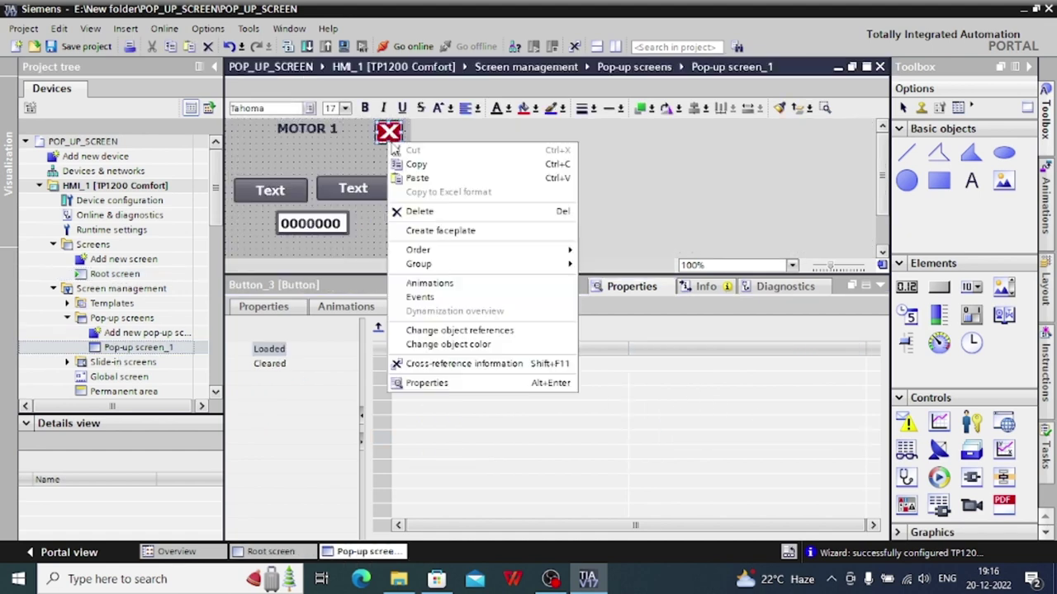
pyautogui.click(413, 384)
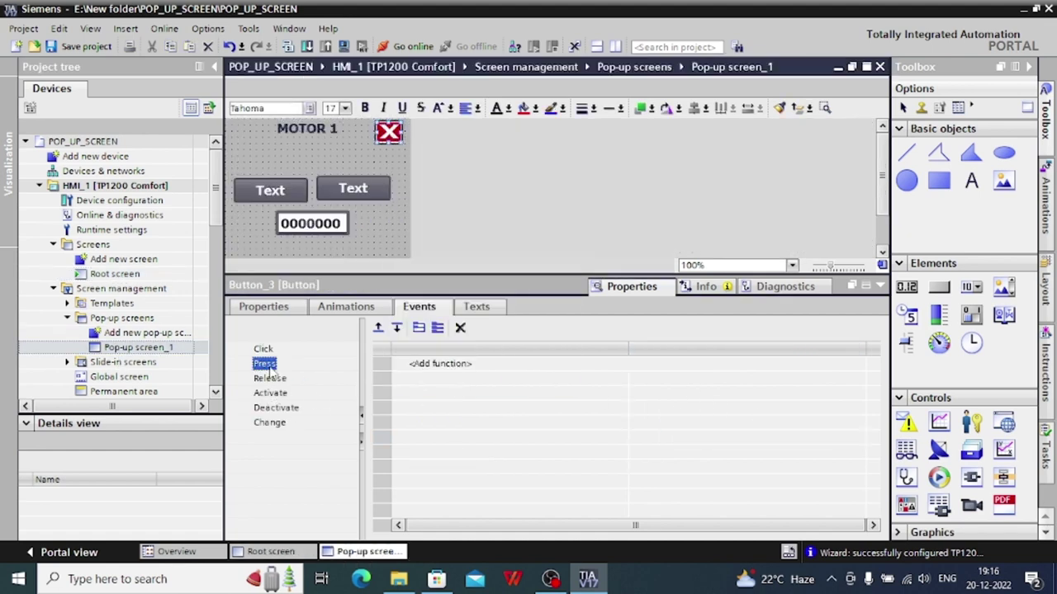
pyautogui.click(473, 364)
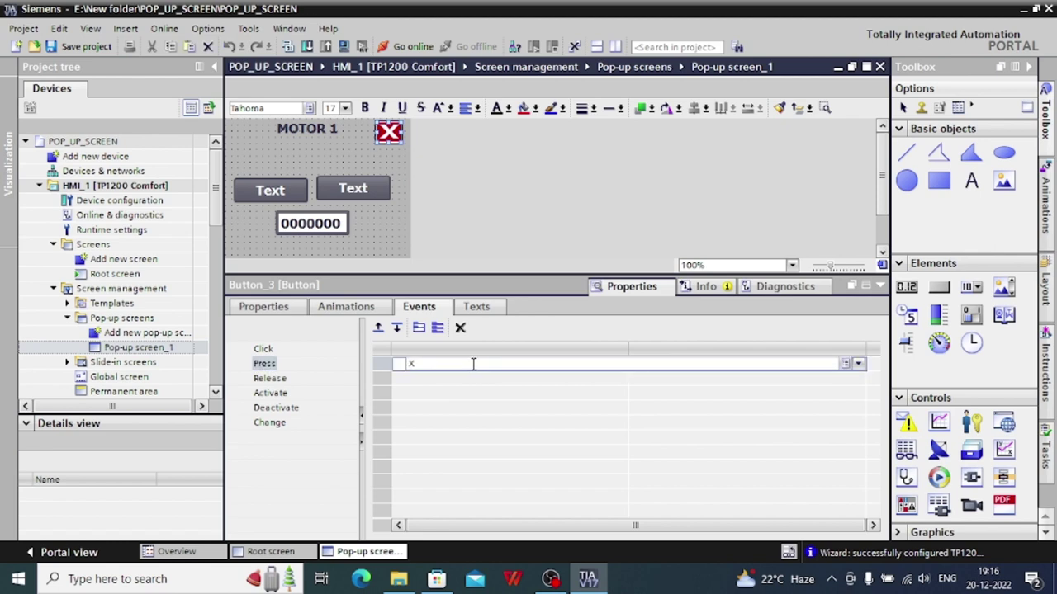
pyautogui.write('SHOW')
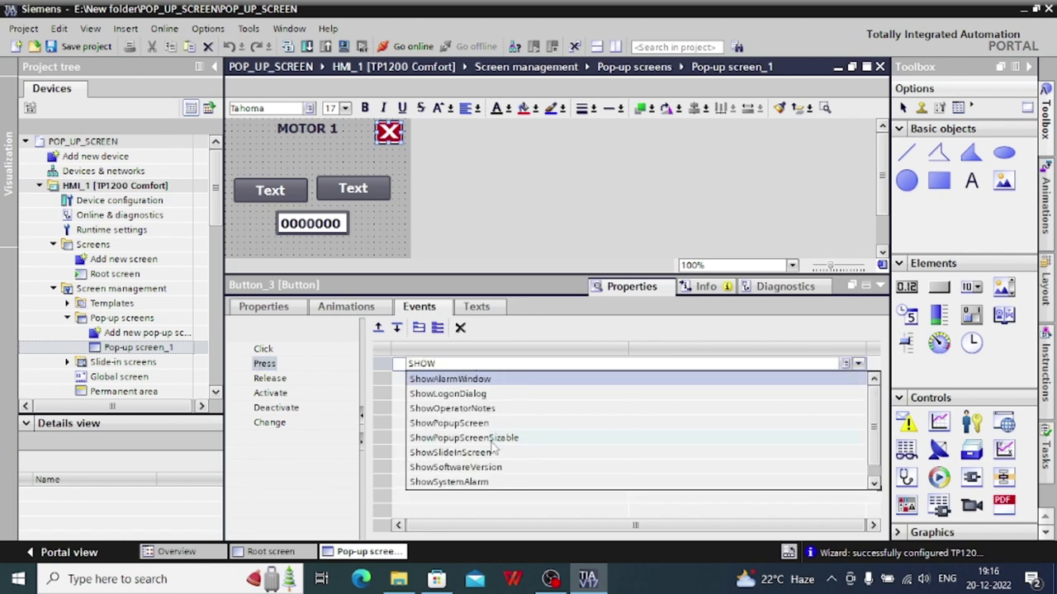
pyautogui.click(474, 424)
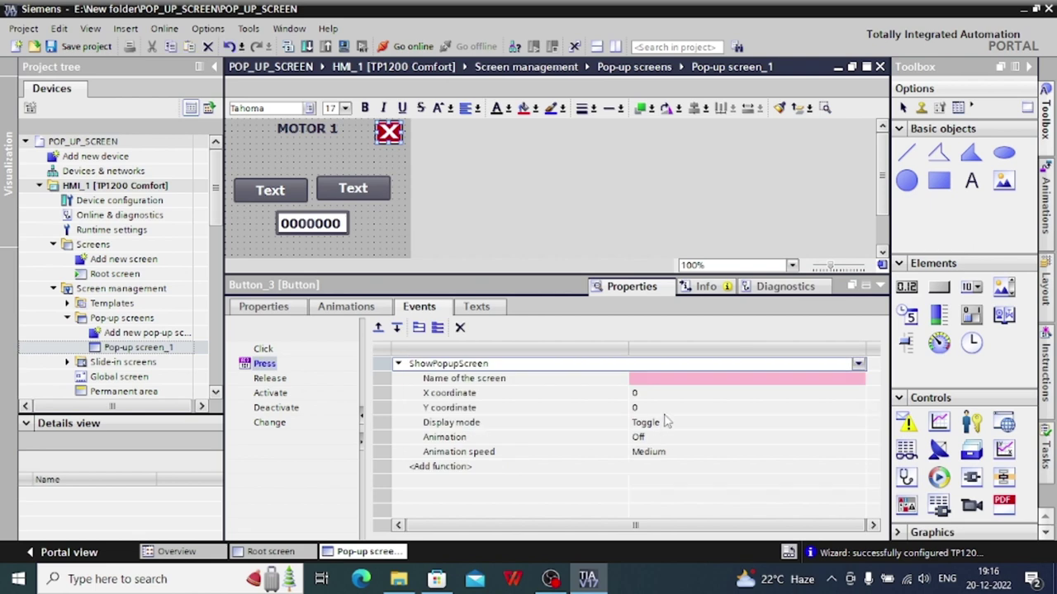
pyautogui.click(861, 383)
pyautogui.click(859, 380)
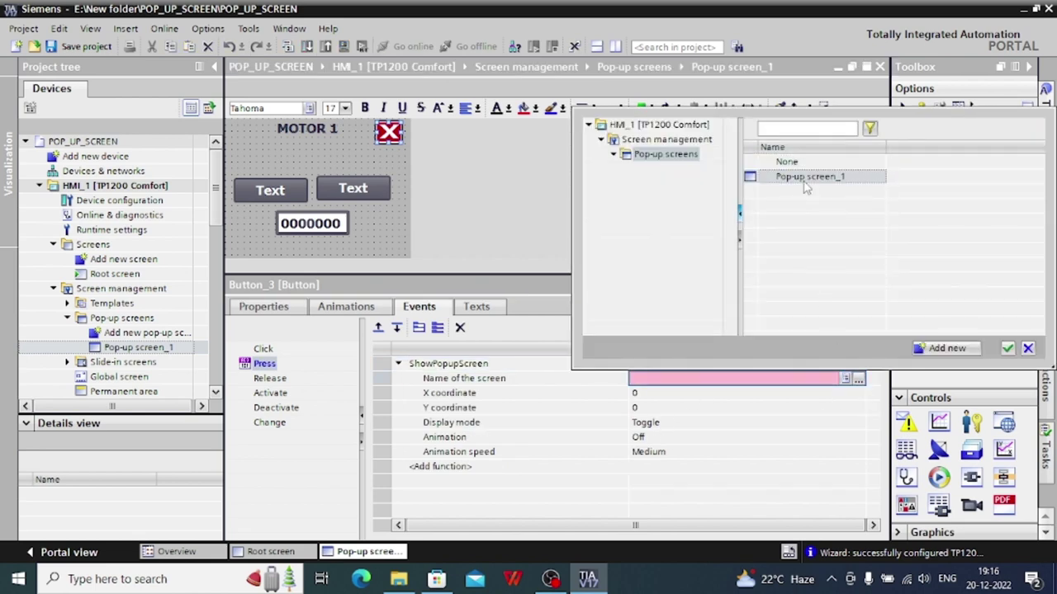
pyautogui.click(809, 177)
pyautogui.click(1008, 348)
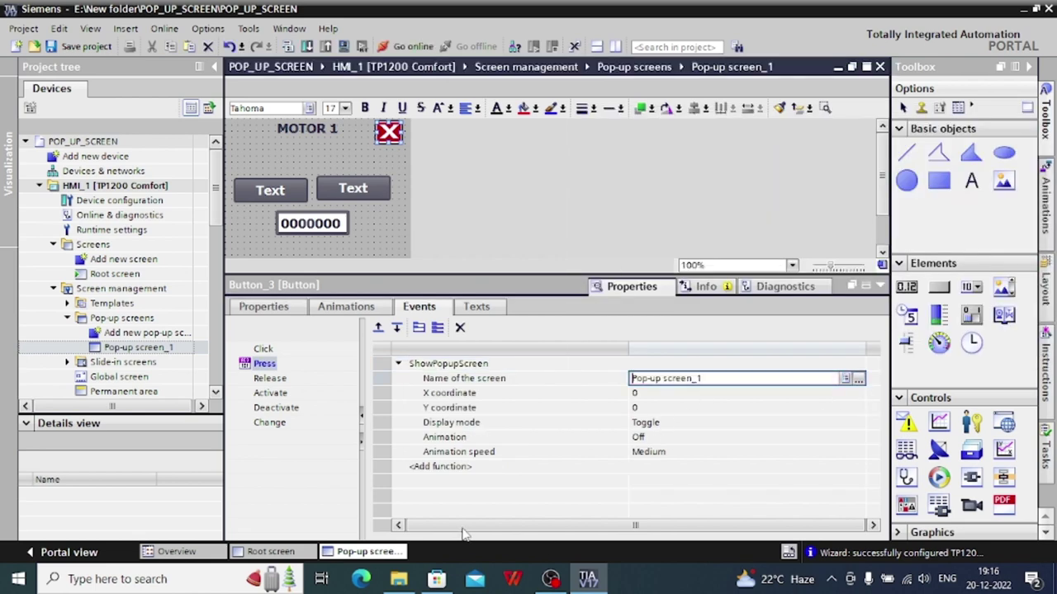
# Step: Set the function's Display mode parameter to Off
pyautogui.click(716, 442)
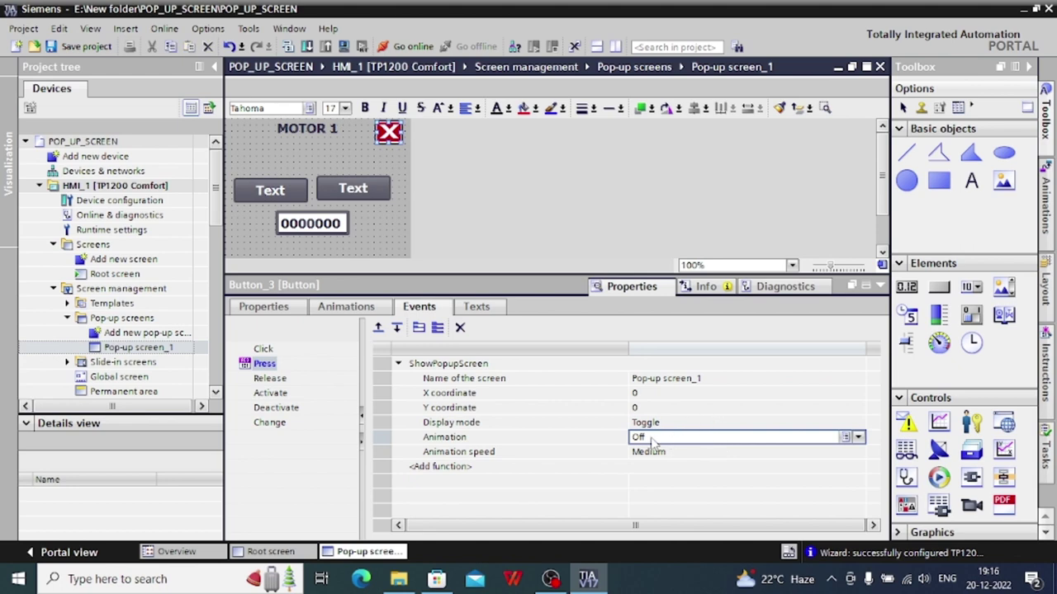
pyautogui.click(670, 422)
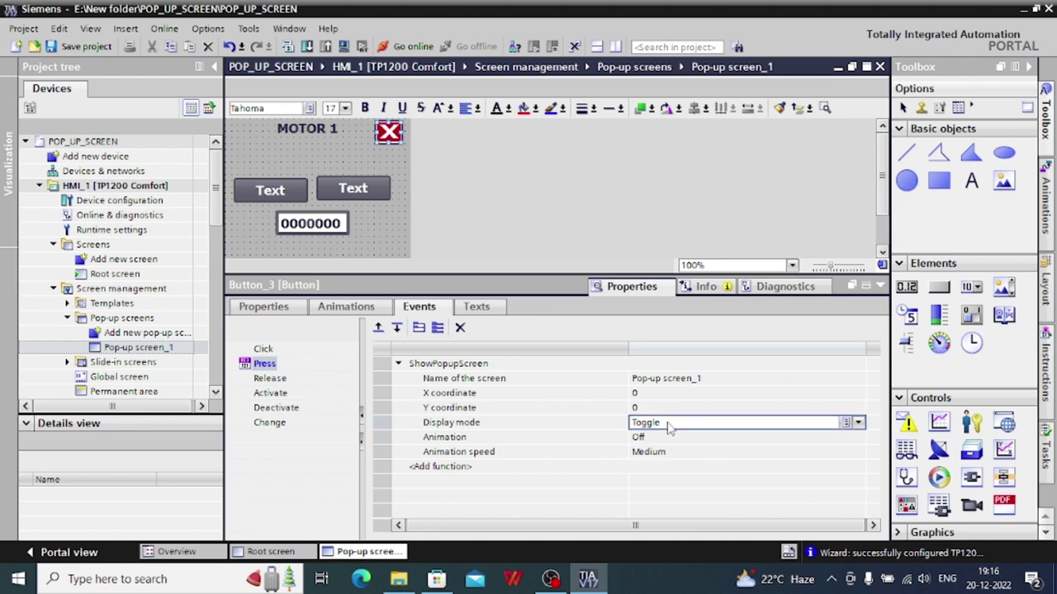
pyautogui.click(858, 422)
pyautogui.click(642, 450)
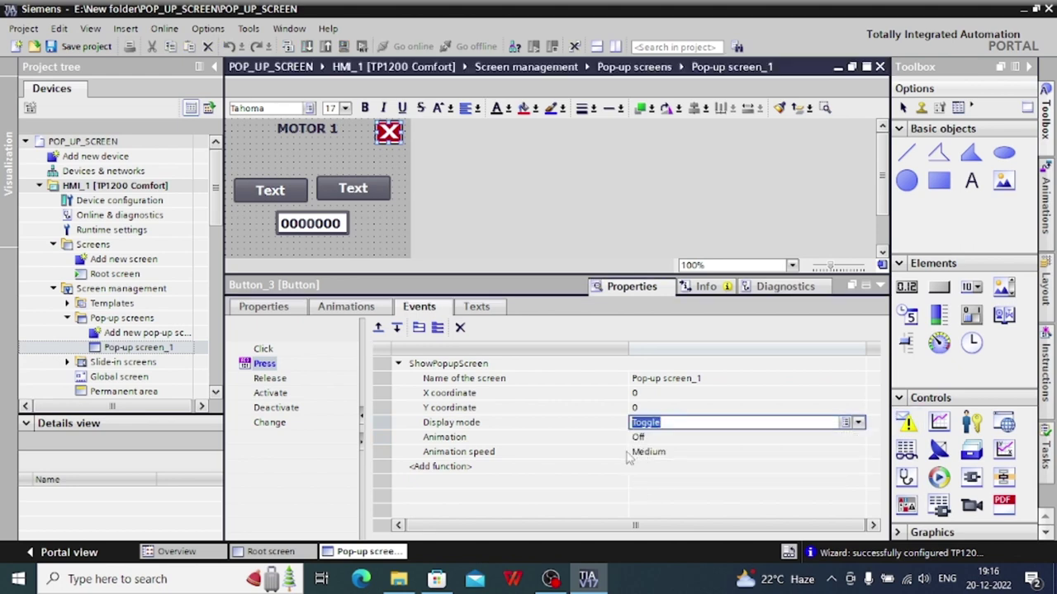
pyautogui.click(623, 454)
# Step: Reopen Root screen, compile HMI_1 and confirm starting the runtime simulation
pyautogui.doubleClick(115, 274)
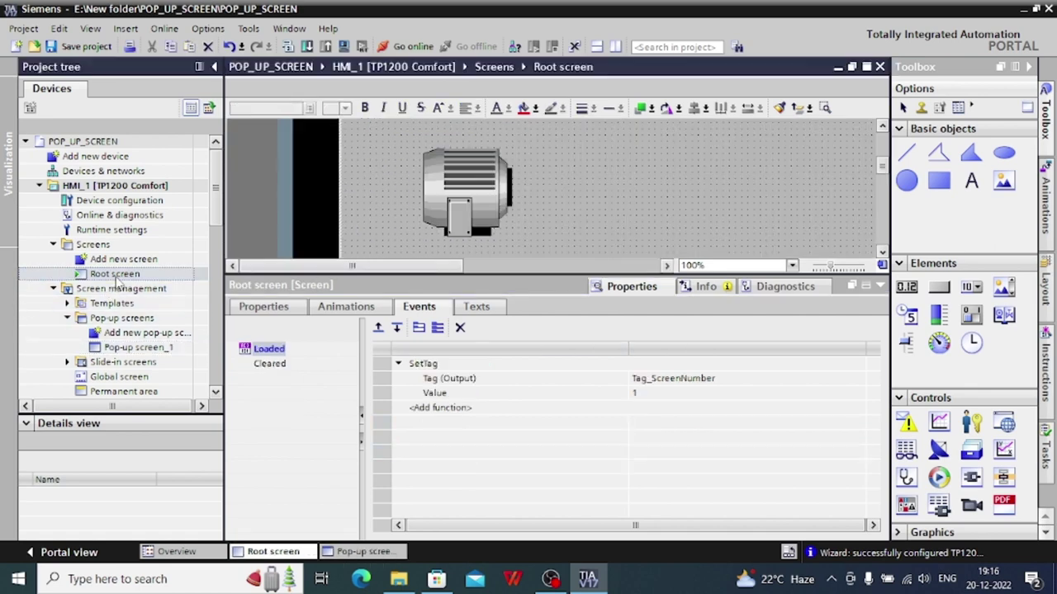
pyautogui.click(345, 48)
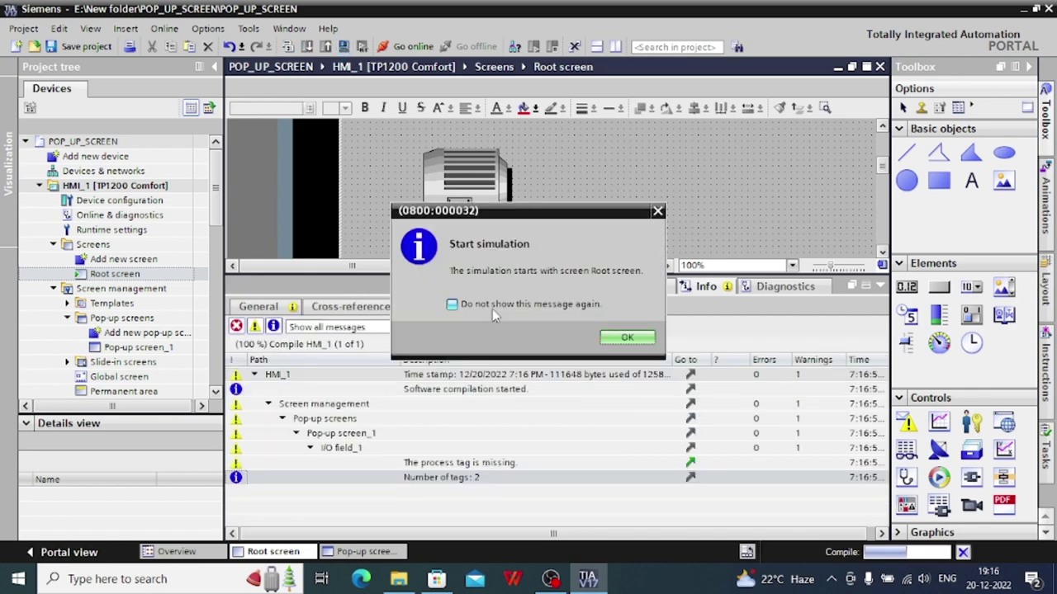
pyautogui.click(627, 338)
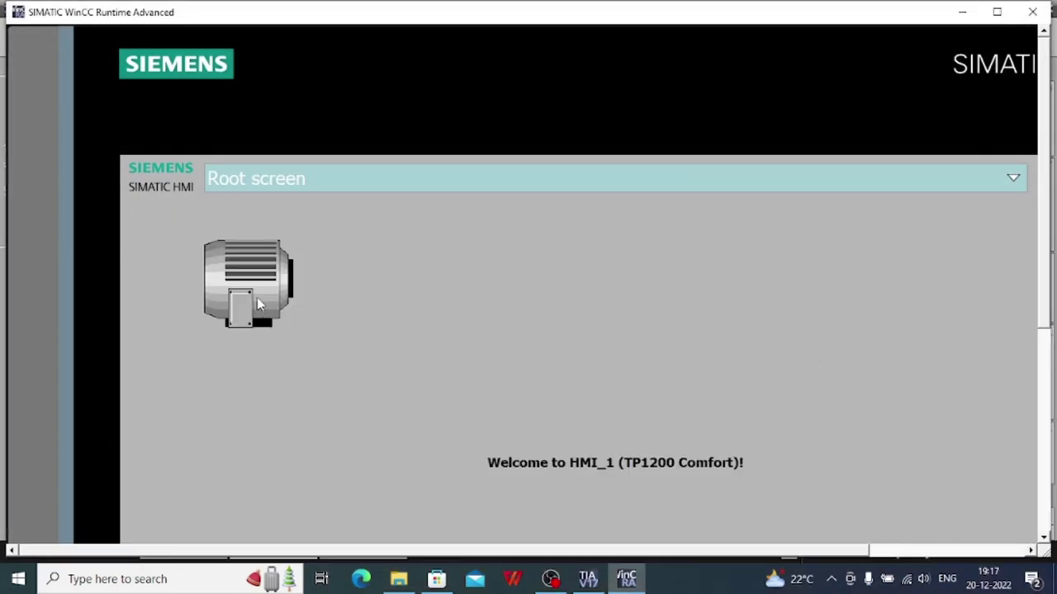
# Step: Open the MOTOR 1 pop-up from the motor and close it with the red X, three times
pyautogui.click(256, 299)
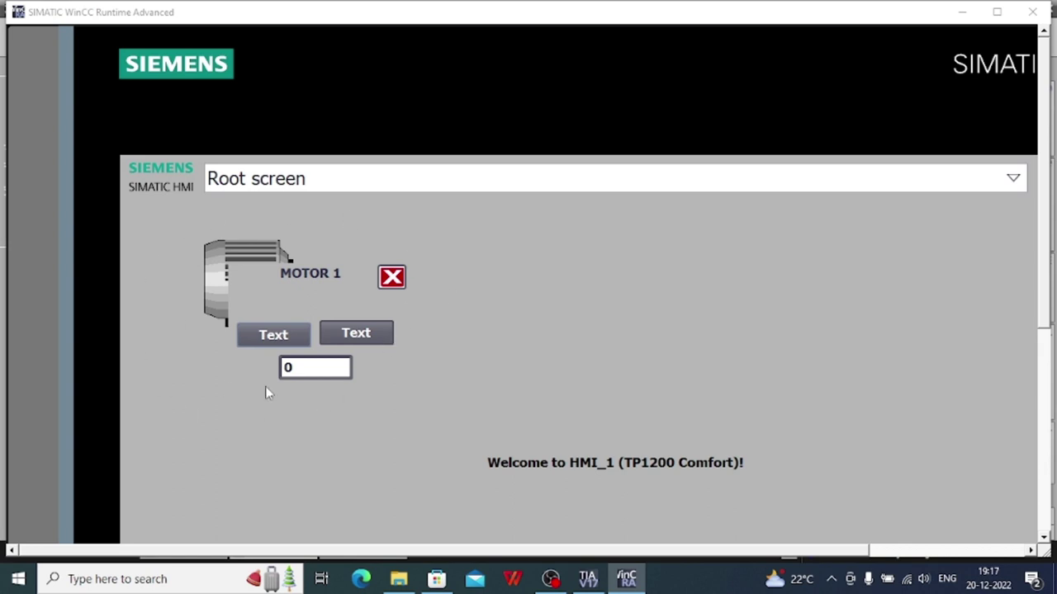
pyautogui.click(395, 277)
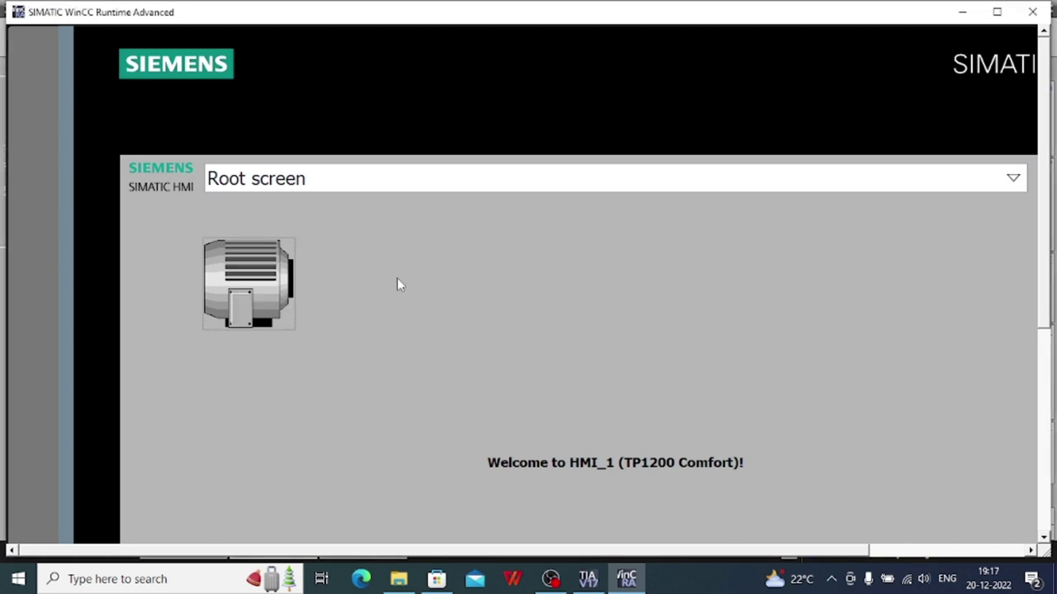
pyautogui.click(274, 297)
pyautogui.click(394, 277)
pyautogui.click(238, 281)
pyautogui.click(392, 276)
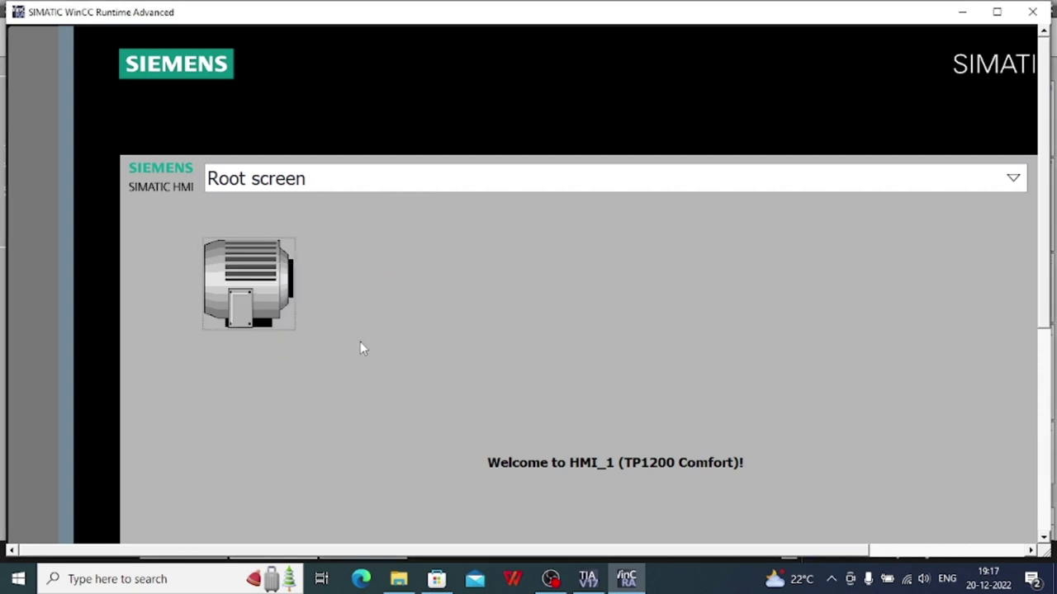